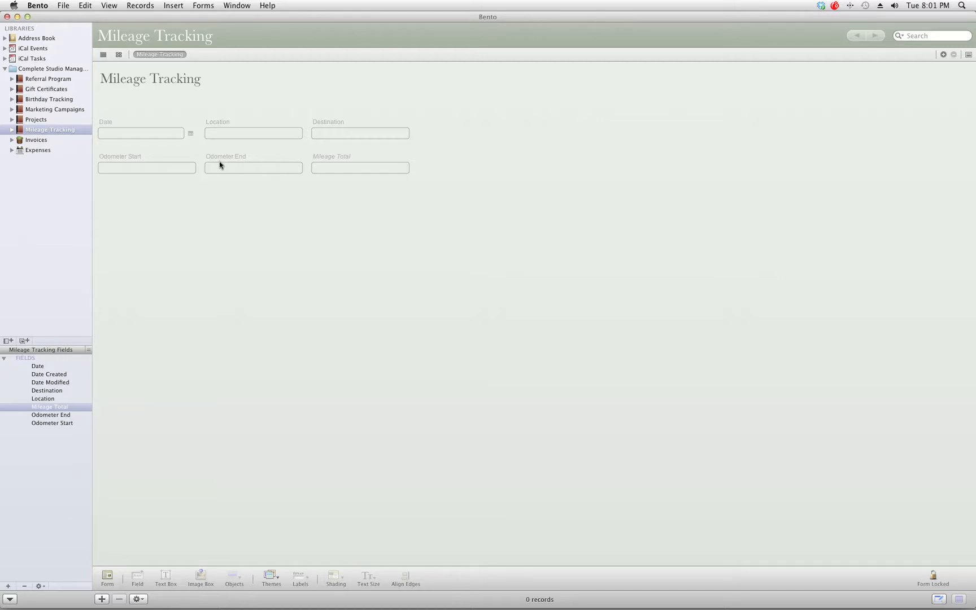
Start a mileage record dated Apr 10, 2012, with location Studio and destination Sunshine Park.
click(192, 134)
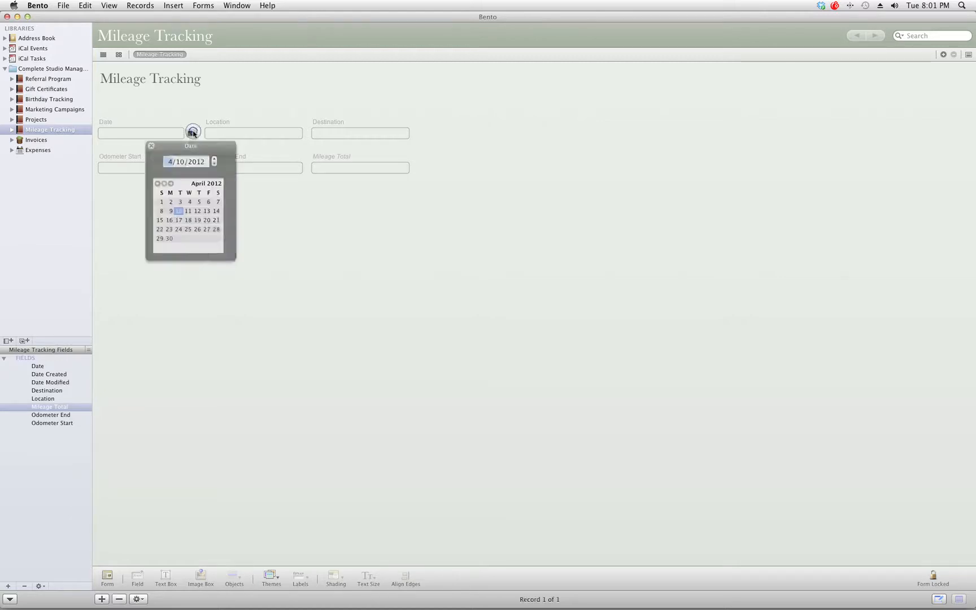
click(184, 206)
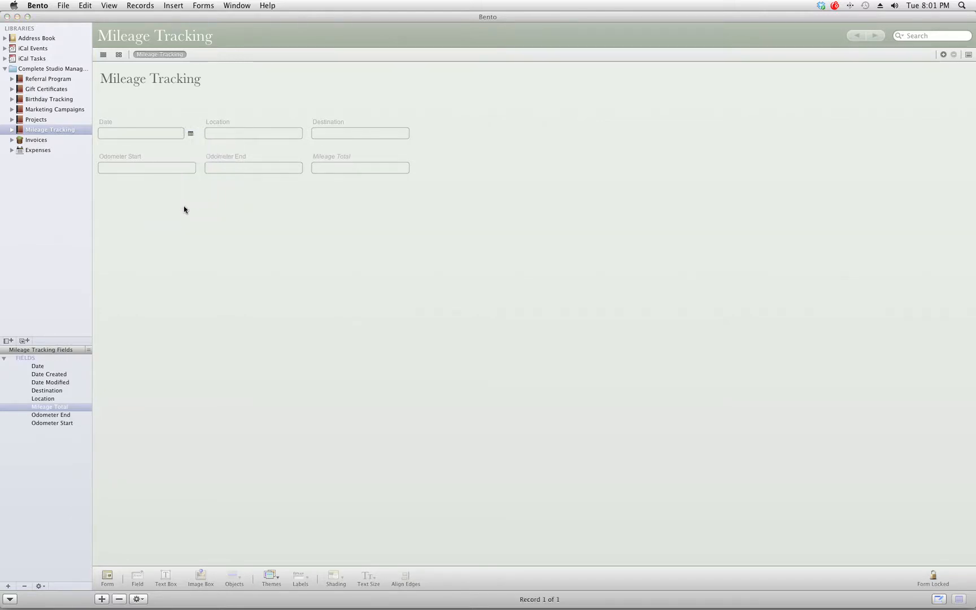
click(232, 132)
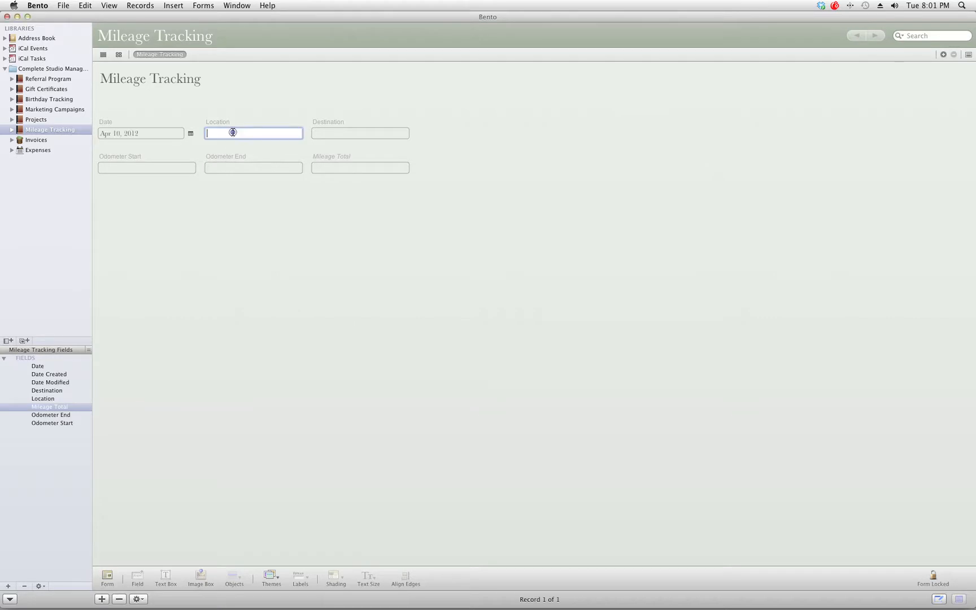
text(Studio)
key(Tab)
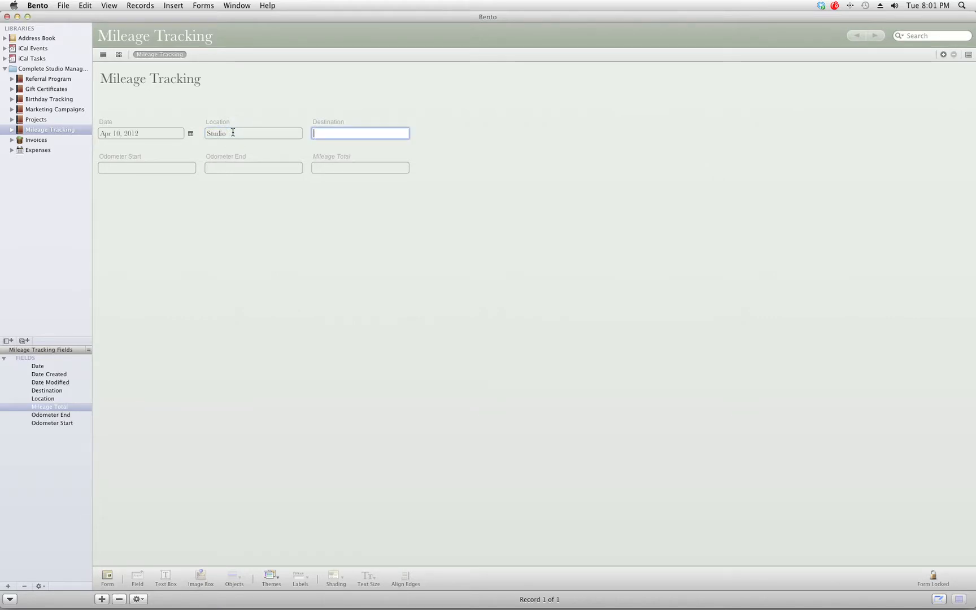
text(Sunshine Park)
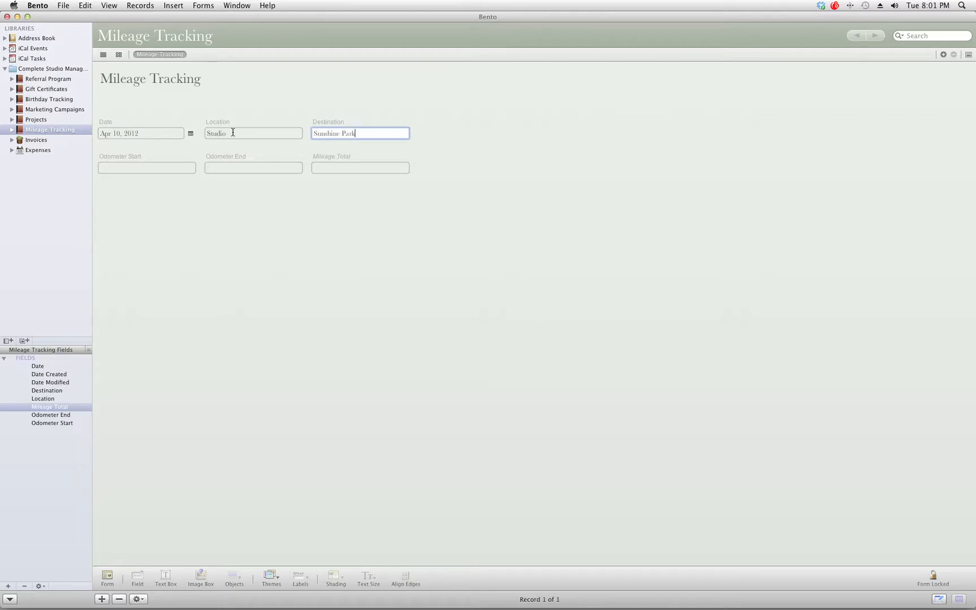
Set the Studio to Sunshine Park trip's odometer start to 10,500 and odometer end to 10,532.
click(152, 168)
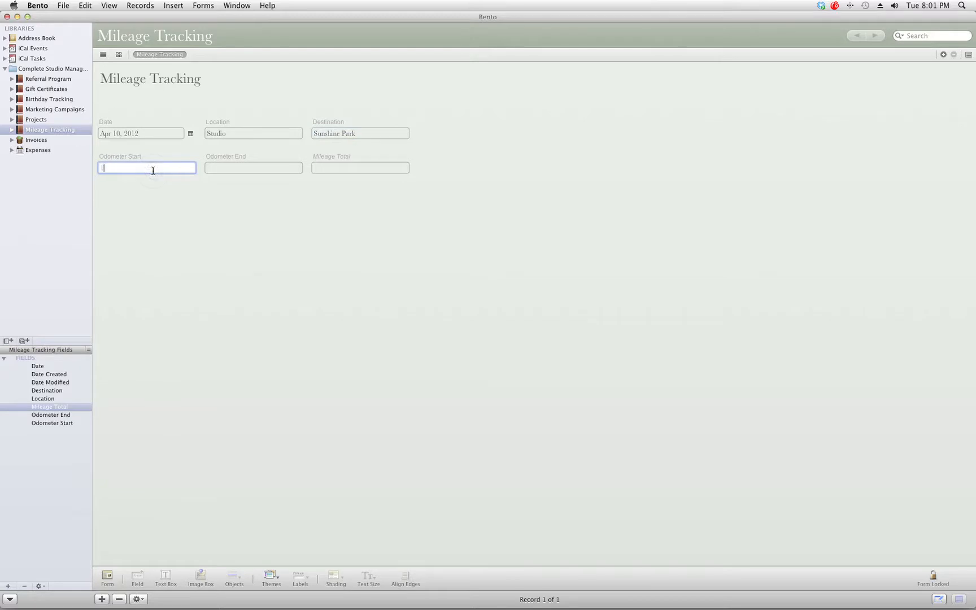
text(10500)
click(237, 169)
text(105)
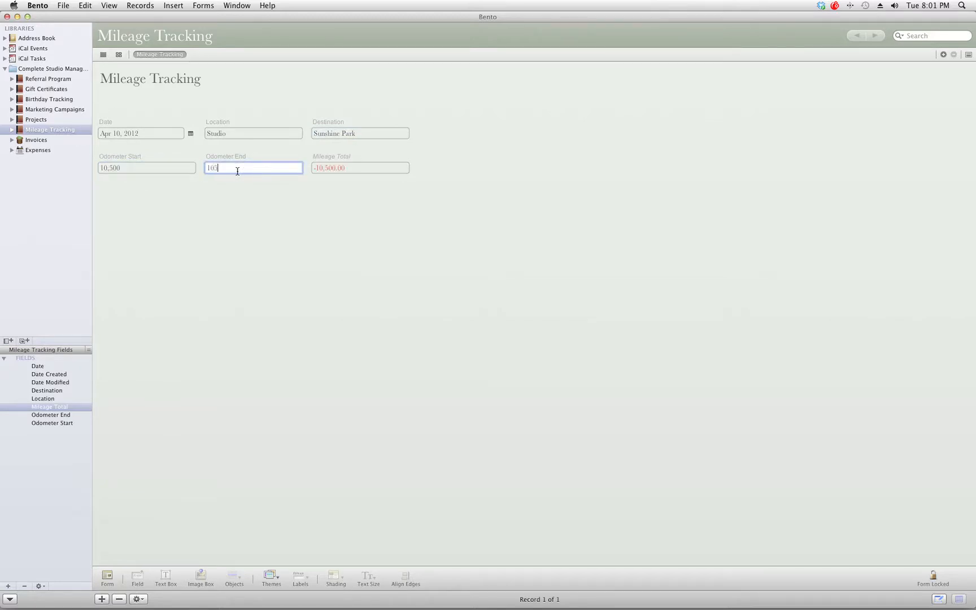
text(32)
key(Tab)
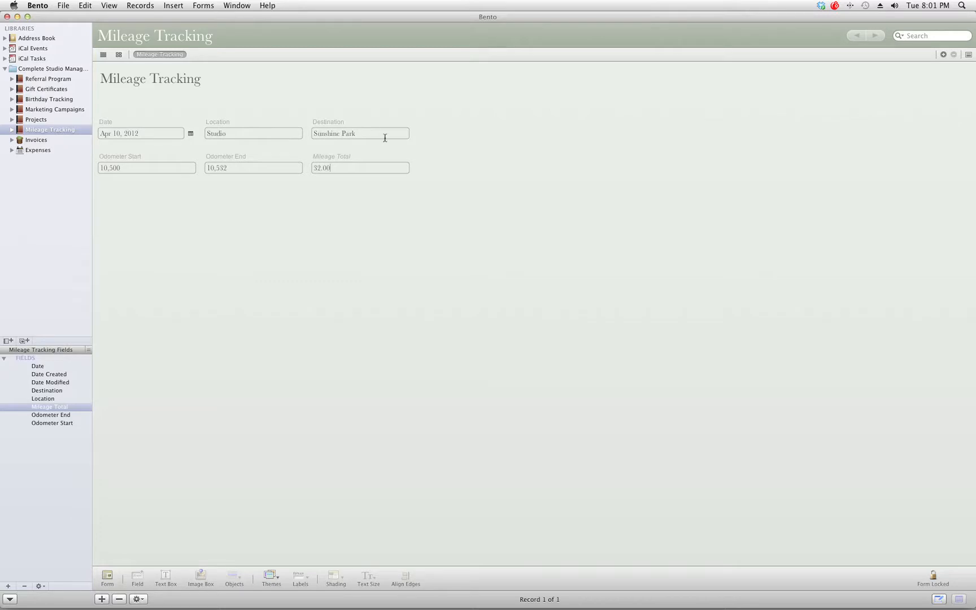
Add a second mileage record dated Apr 10, 2012, with location Sunshine Park and destination Target.
click(101, 598)
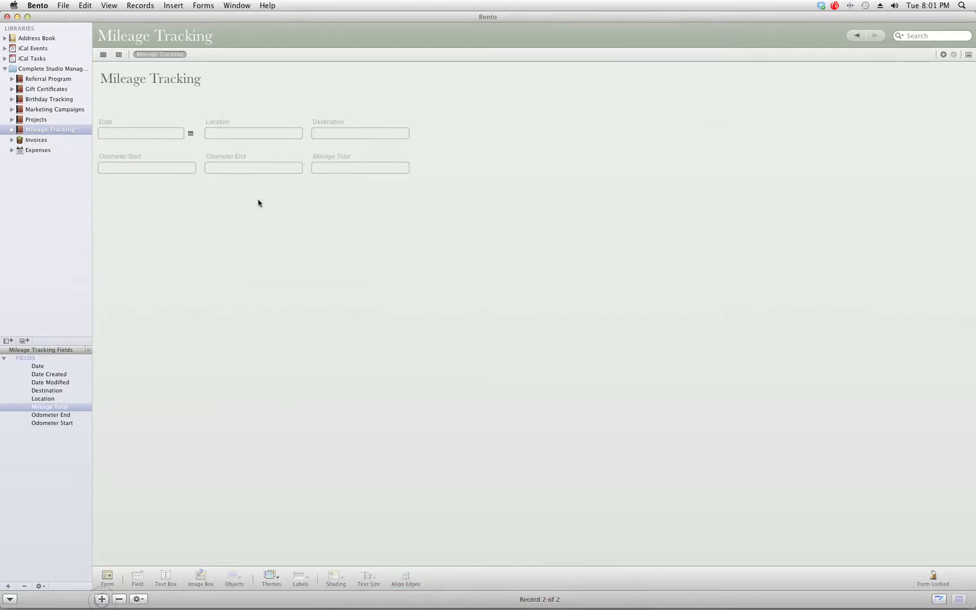
click(190, 133)
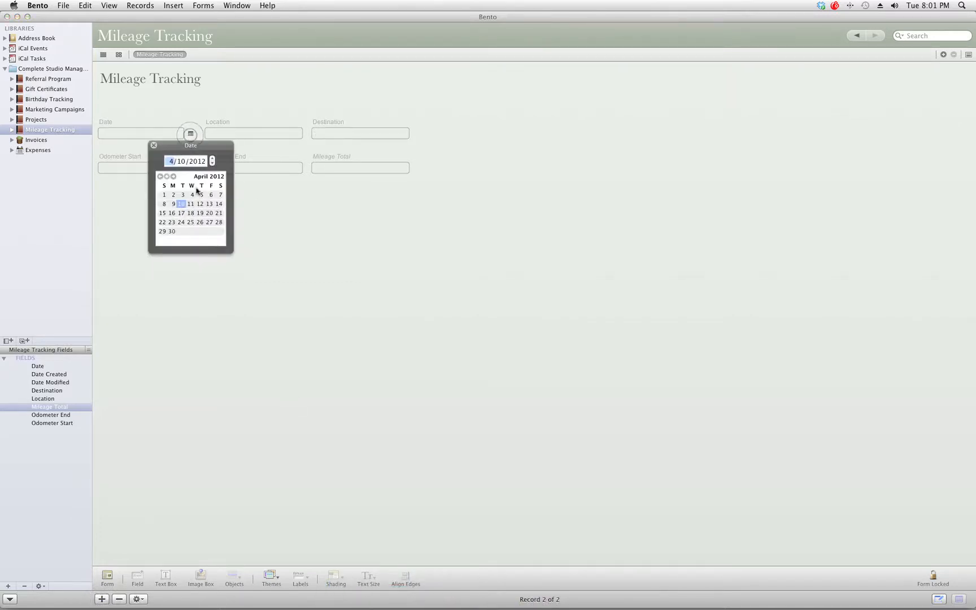
click(181, 204)
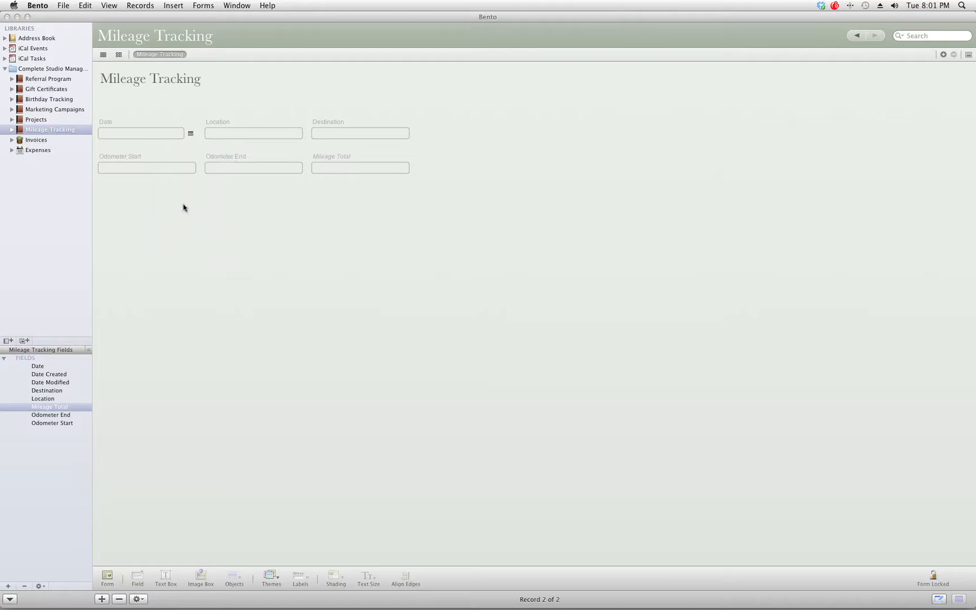
click(213, 136)
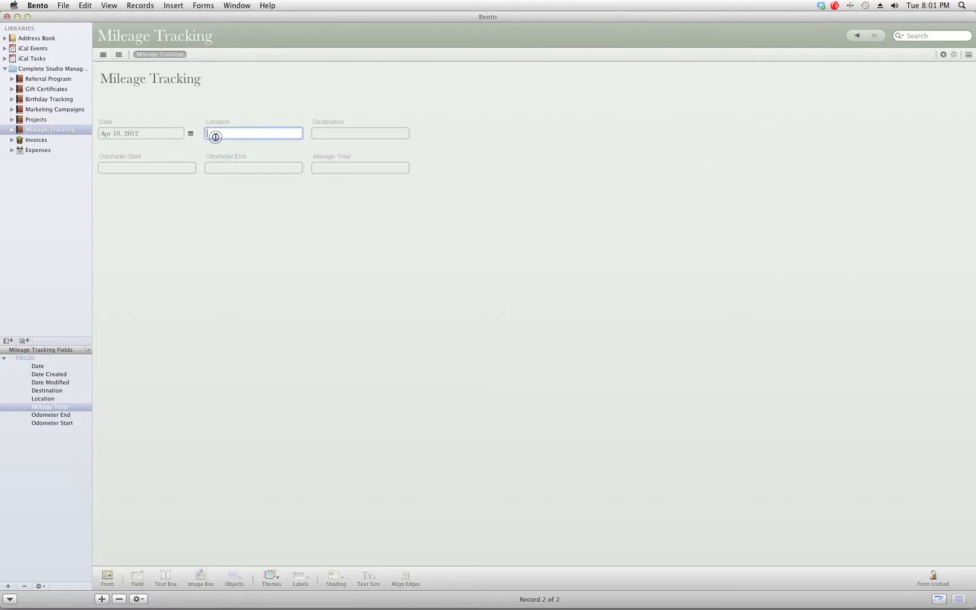
text(Sunshine Park)
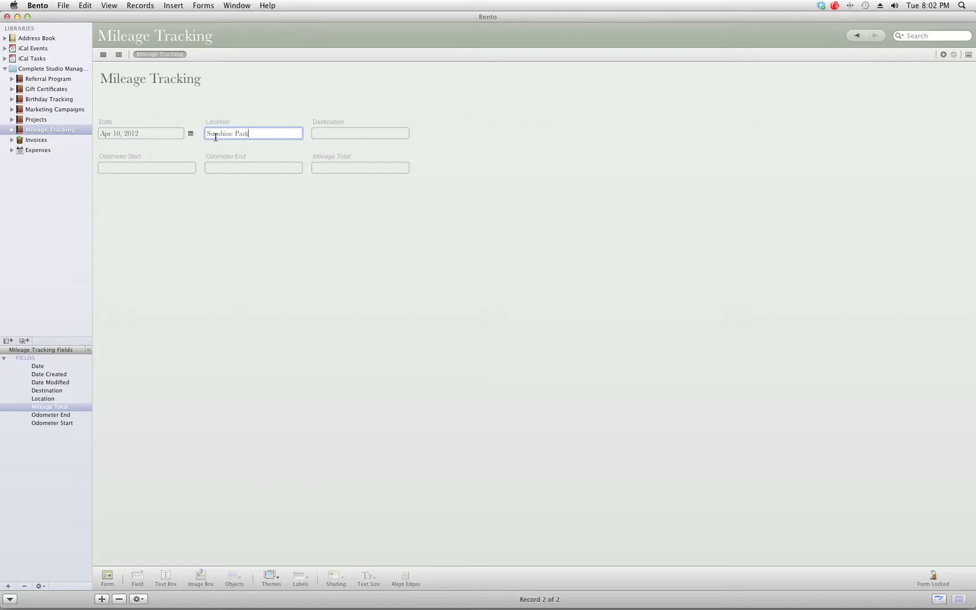
key(Tab)
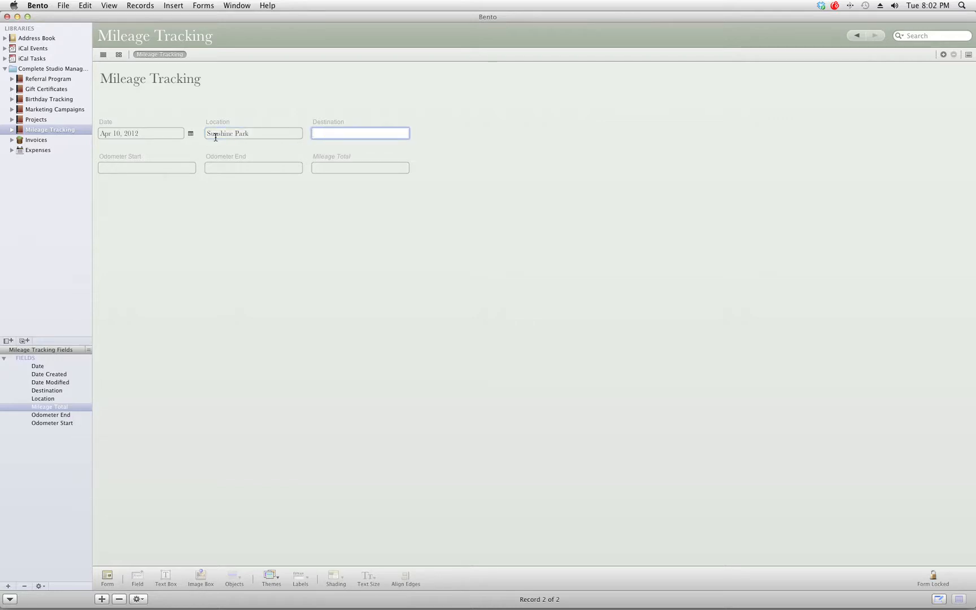
text(Target)
Set the Sunshine Park to Target trip's odometer start to 10,532 and odometer end to 10,549.
click(115, 168)
text(105)
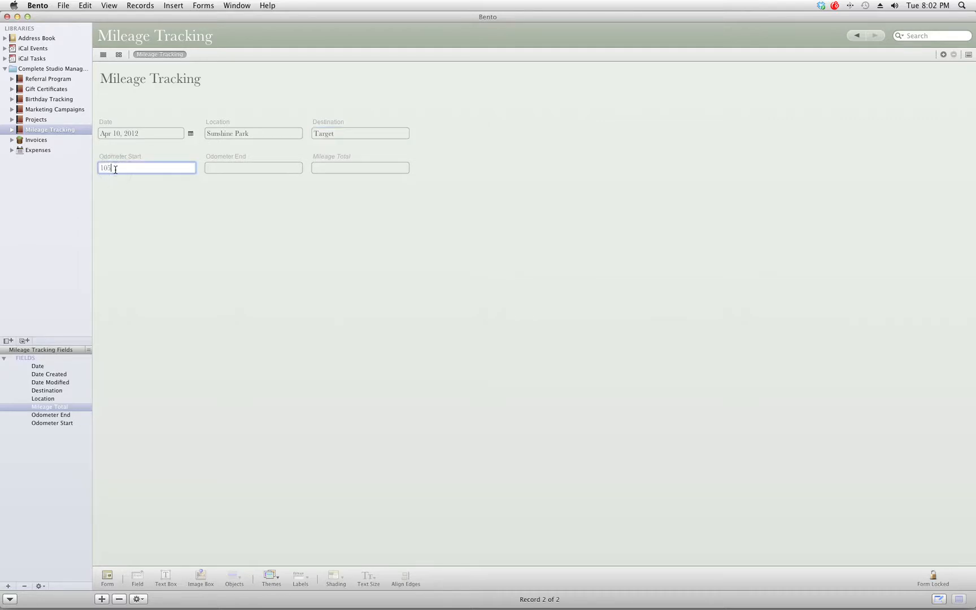
text(32)
click(237, 168)
text(10)
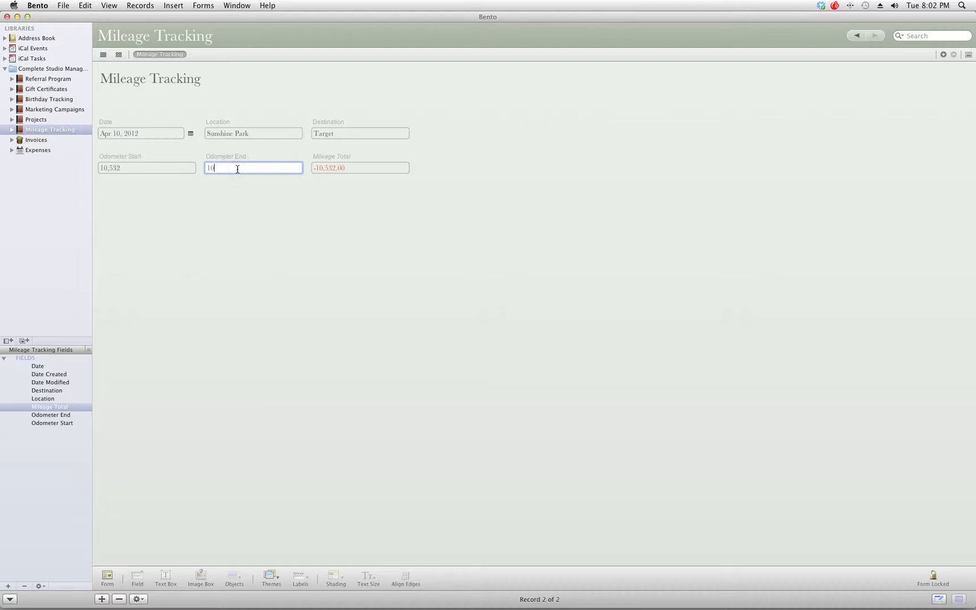
text(,549)
key(Tab)
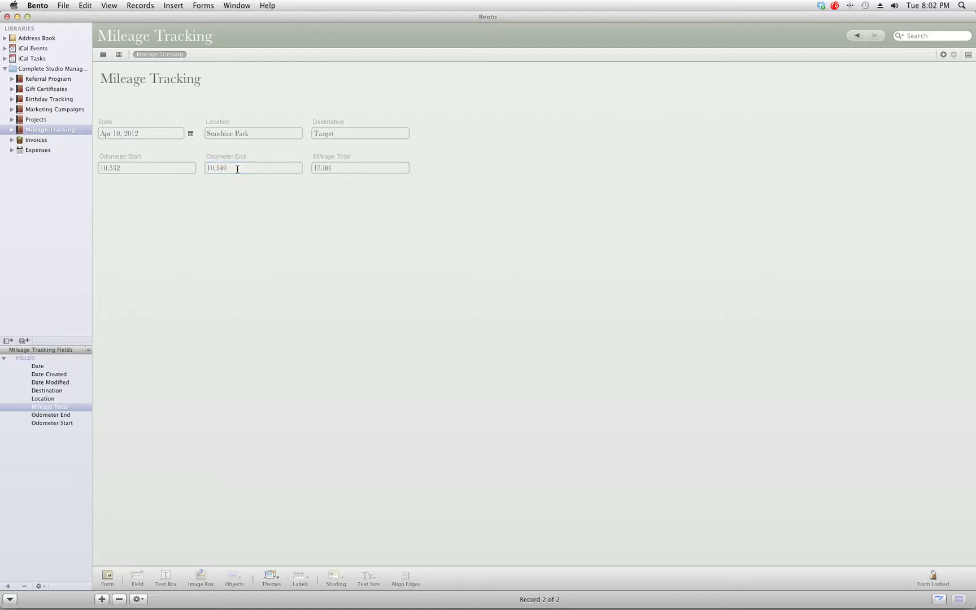
click(341, 165)
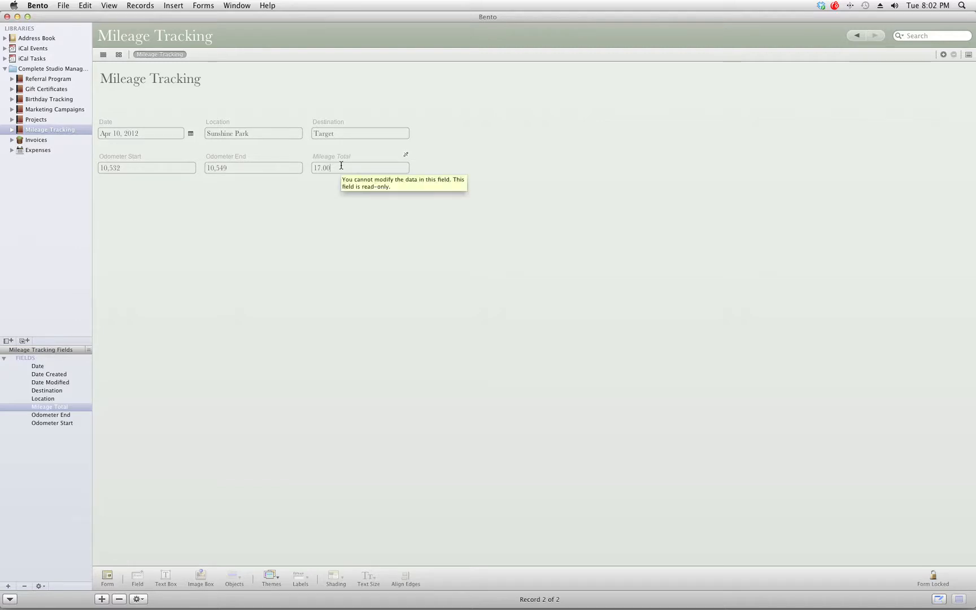
Add a third mileage record dated Apr 10, 2012, with location Target and destination Studio.
click(102, 599)
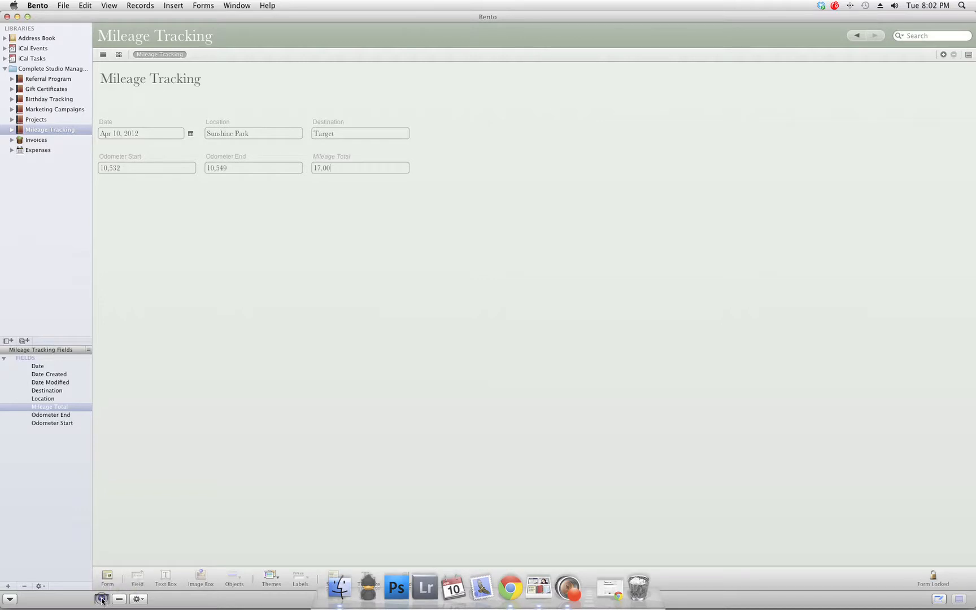
click(190, 133)
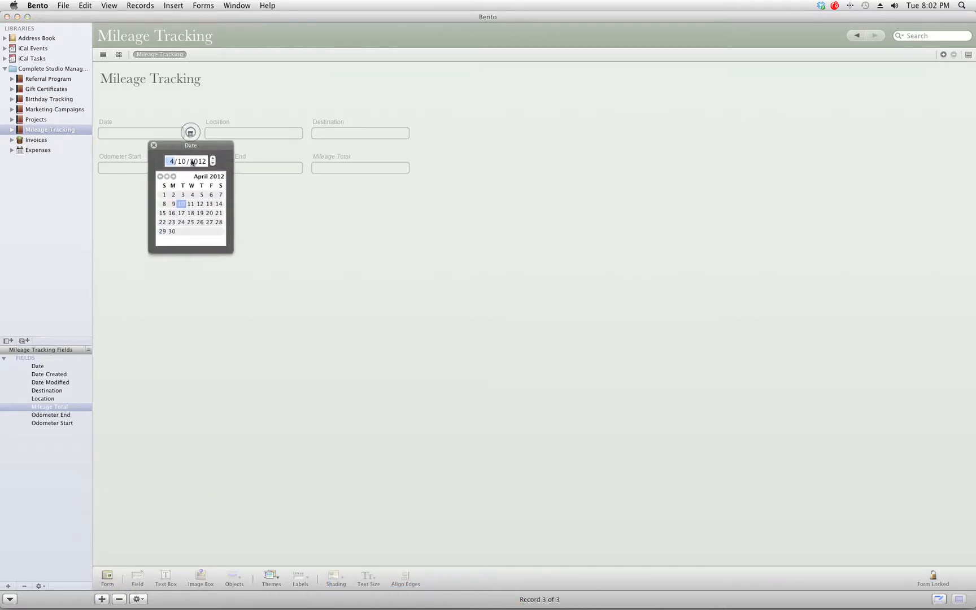
click(179, 204)
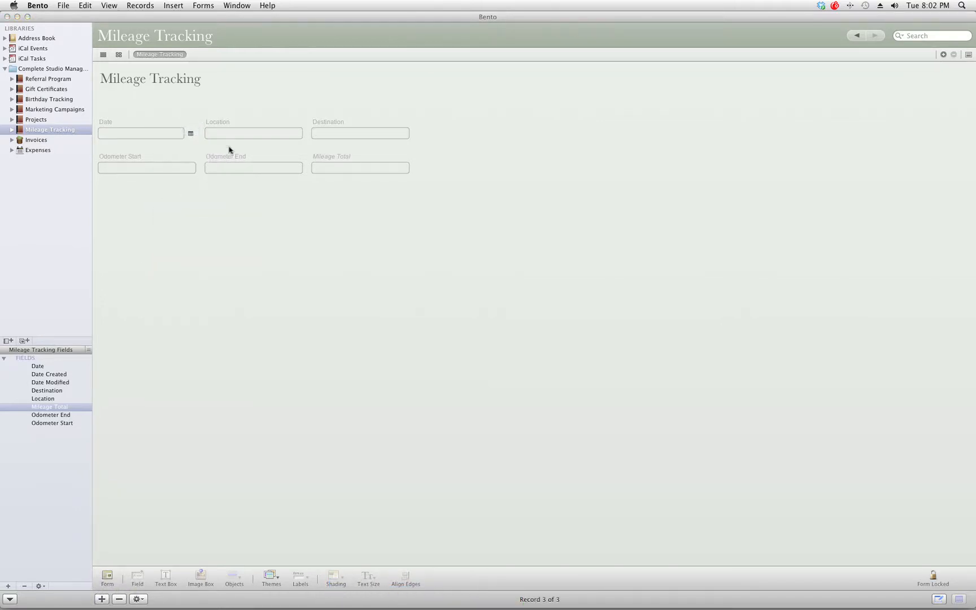
click(234, 132)
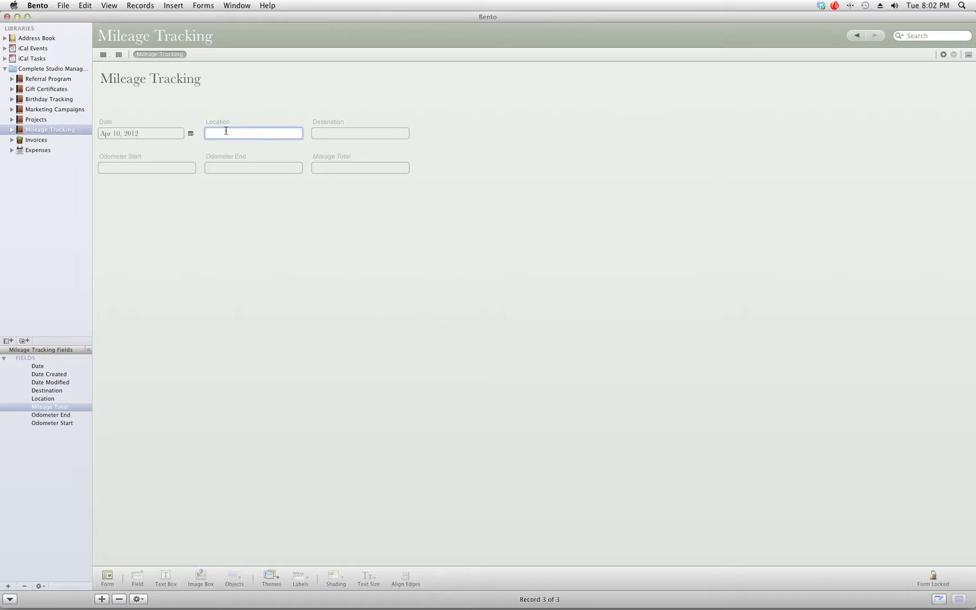
text(Target)
key(Tab)
text(S)
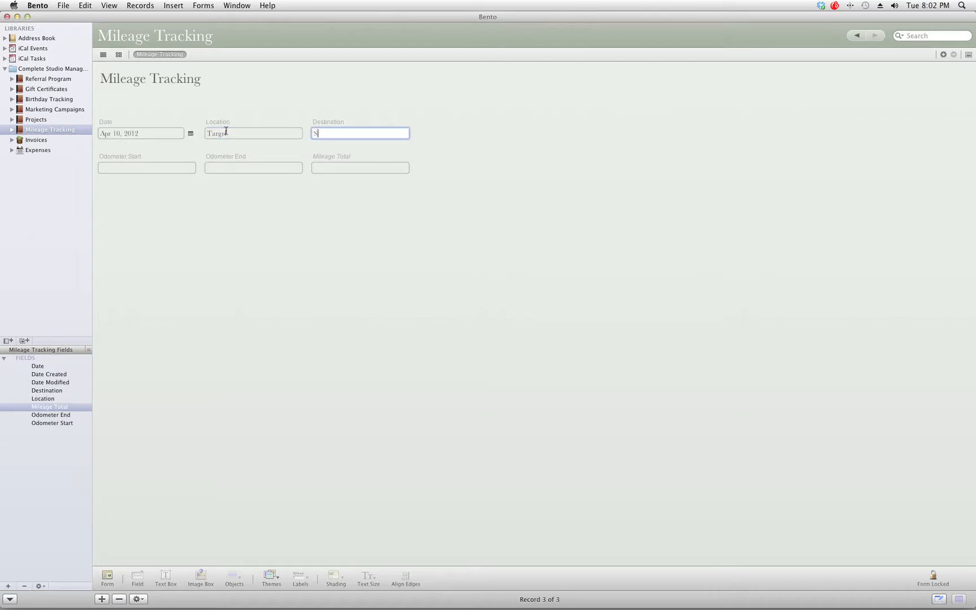
text(tudio)
Set the Target to Studio trip's odometer start to 10,549 and odometer end to 10,554.
key(Tab)
text(10,5)
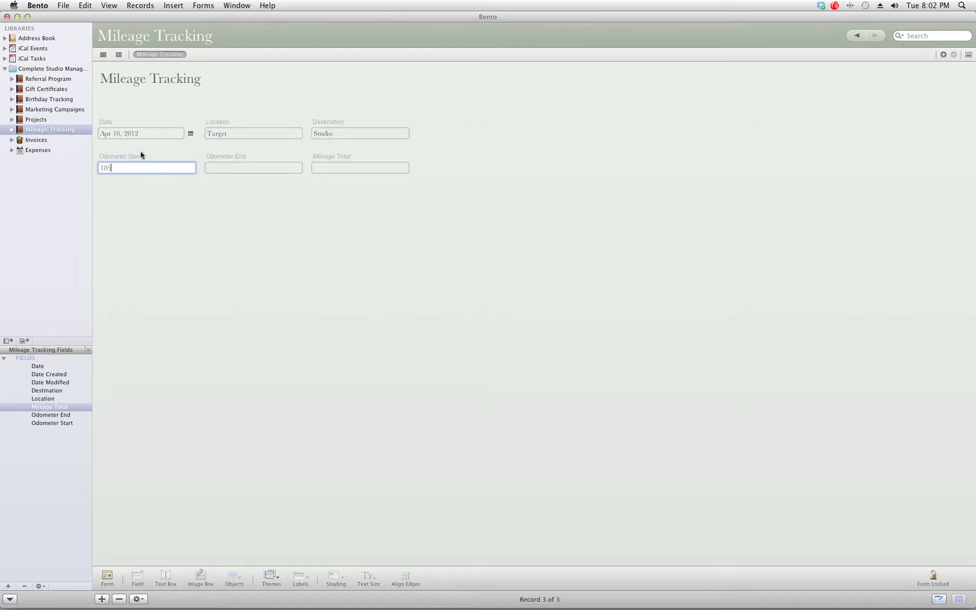
text(49)
key(Tab)
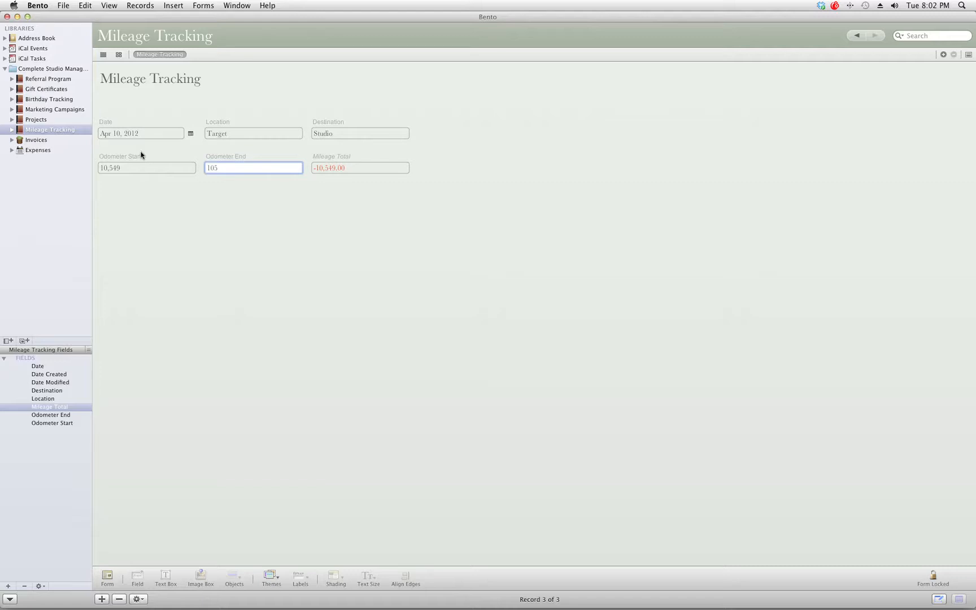
text(10,554)
key(Tab)
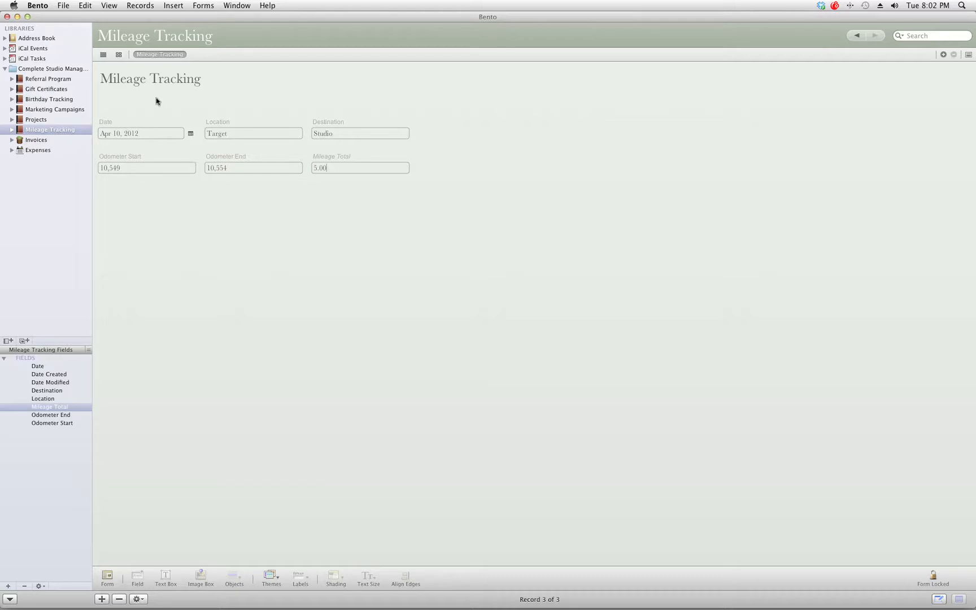
View all mileage records as a table and check the Mileage Total column's summary with the Sum option.
click(103, 54)
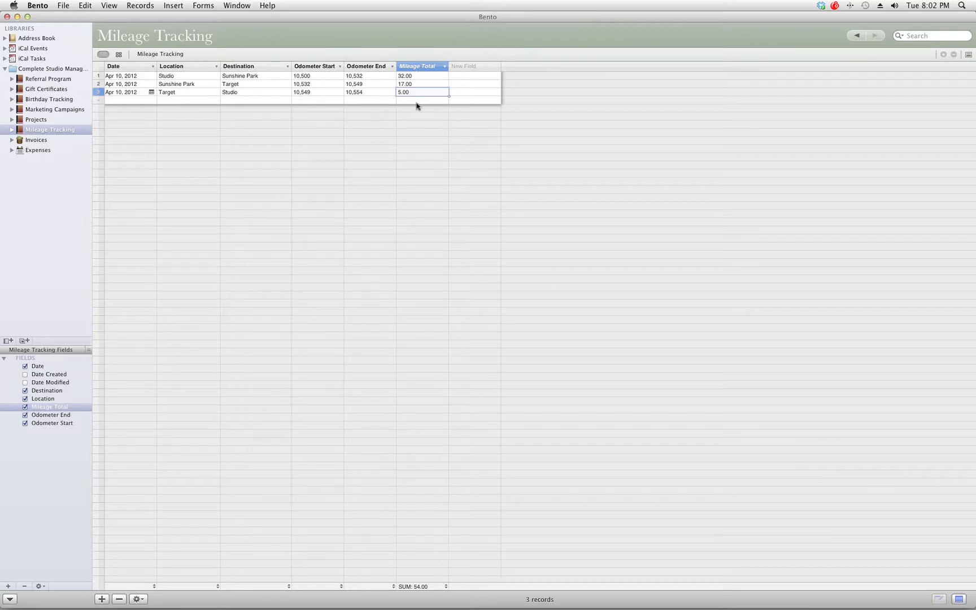
click(959, 599)
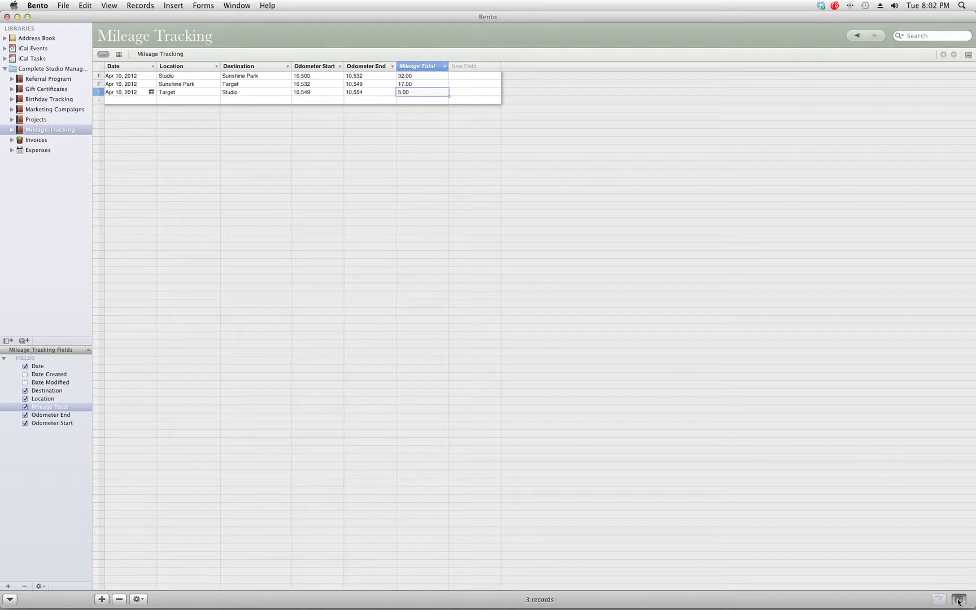
click(958, 600)
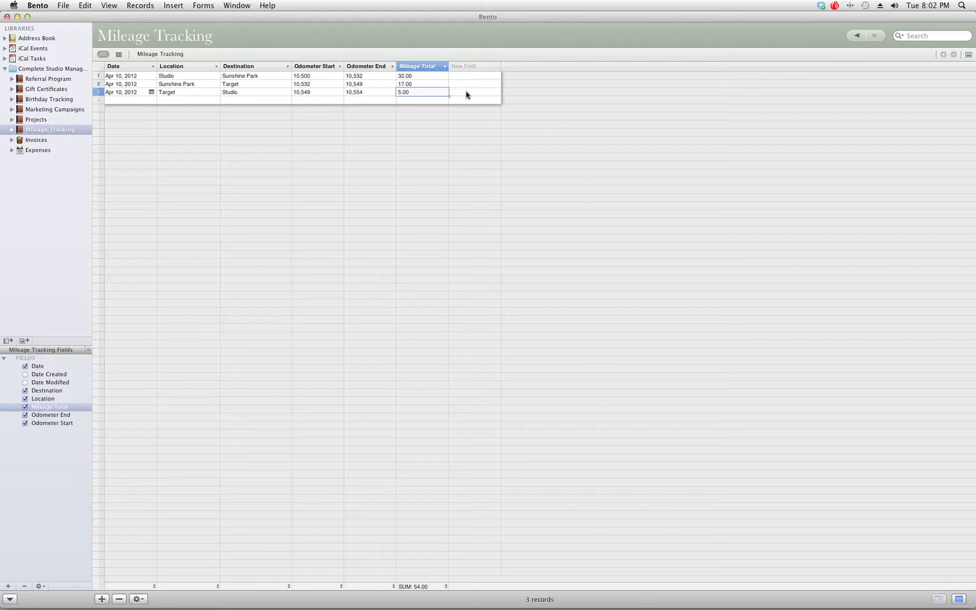
click(445, 587)
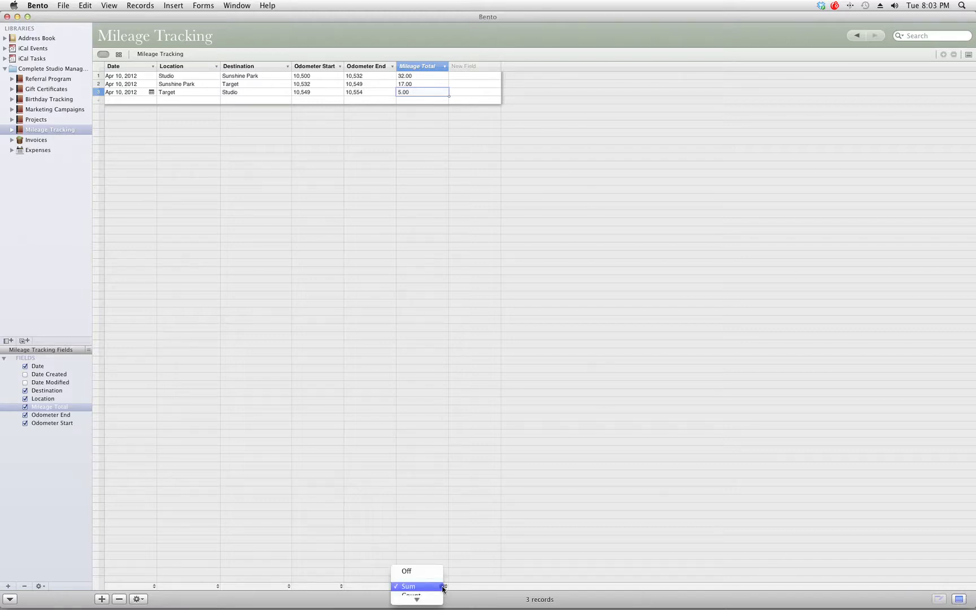
click(436, 586)
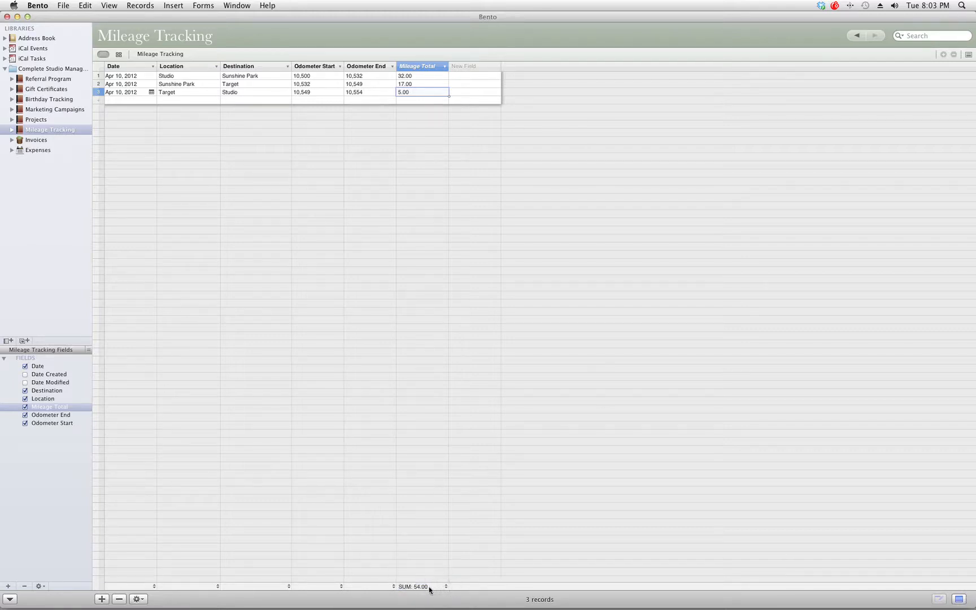
click(454, 89)
Open the Invoices library and show its Enter Invoice form.
click(157, 54)
click(45, 141)
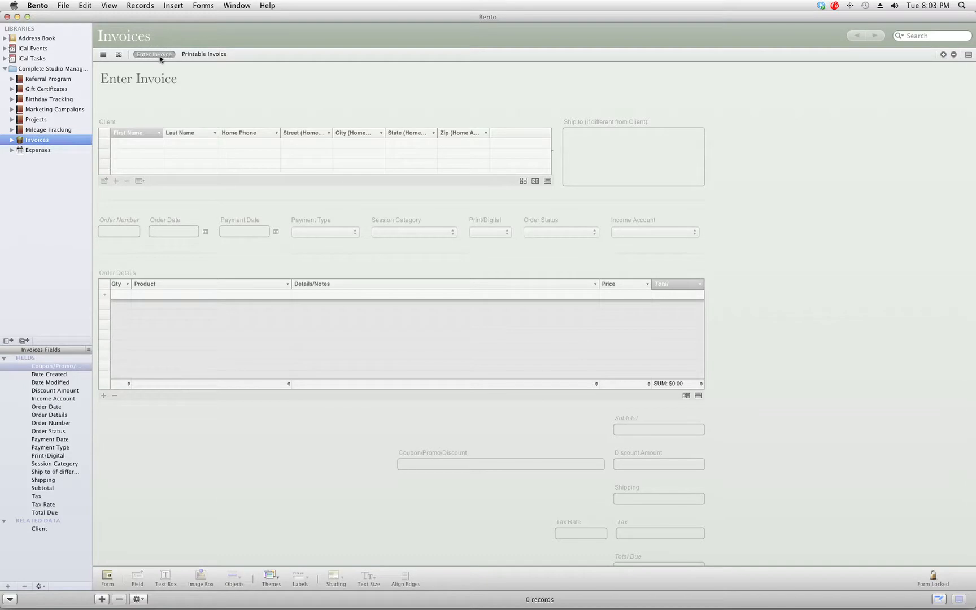
click(159, 55)
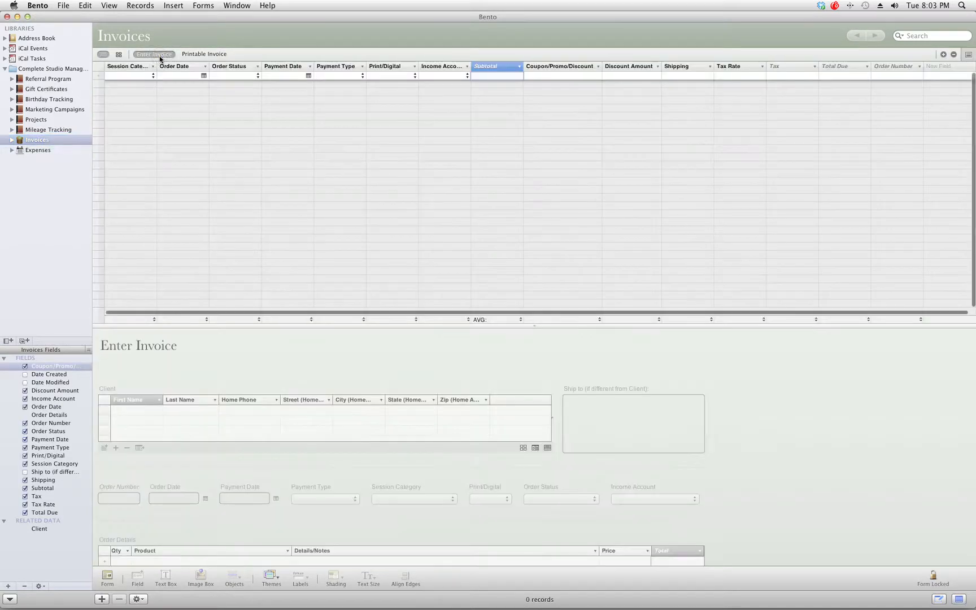
double_click(157, 55)
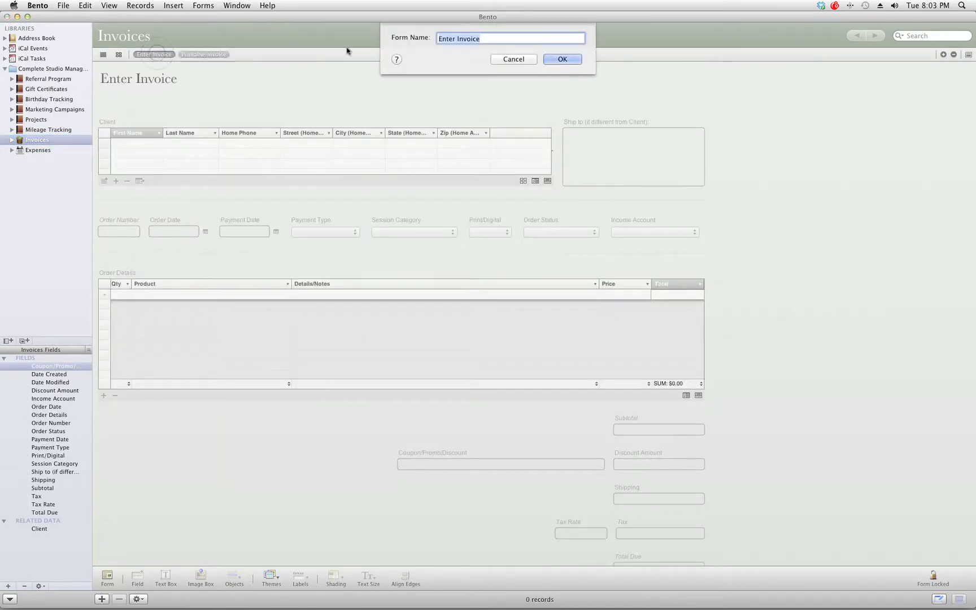
click(504, 59)
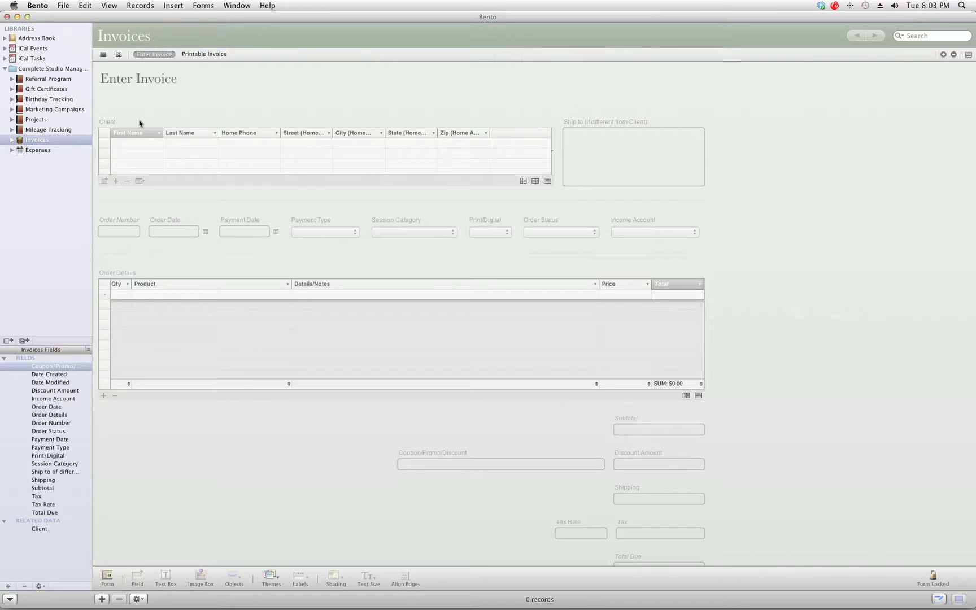
Start a new invoice and link the first client record from the Address Book library as its client.
click(103, 181)
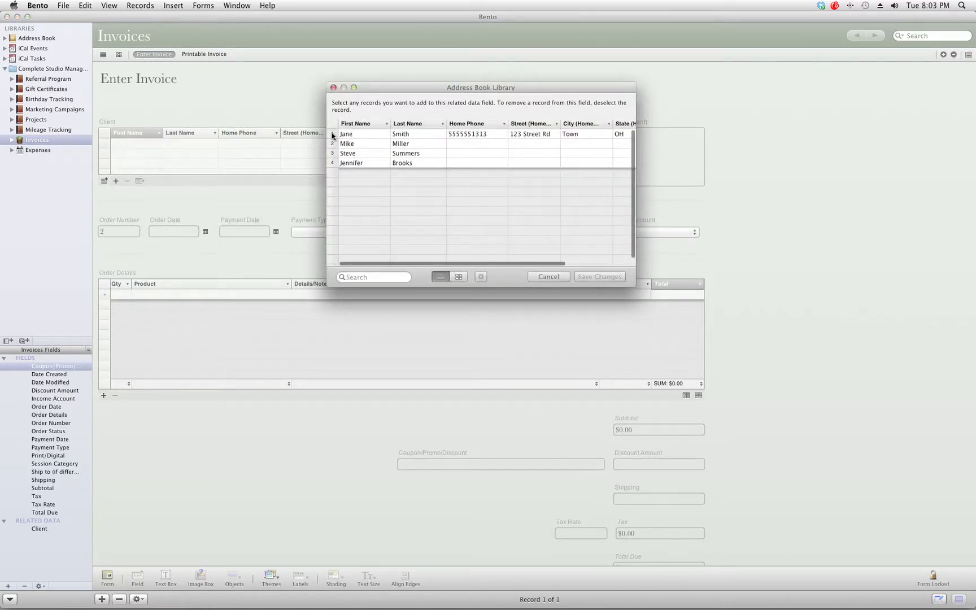
click(333, 136)
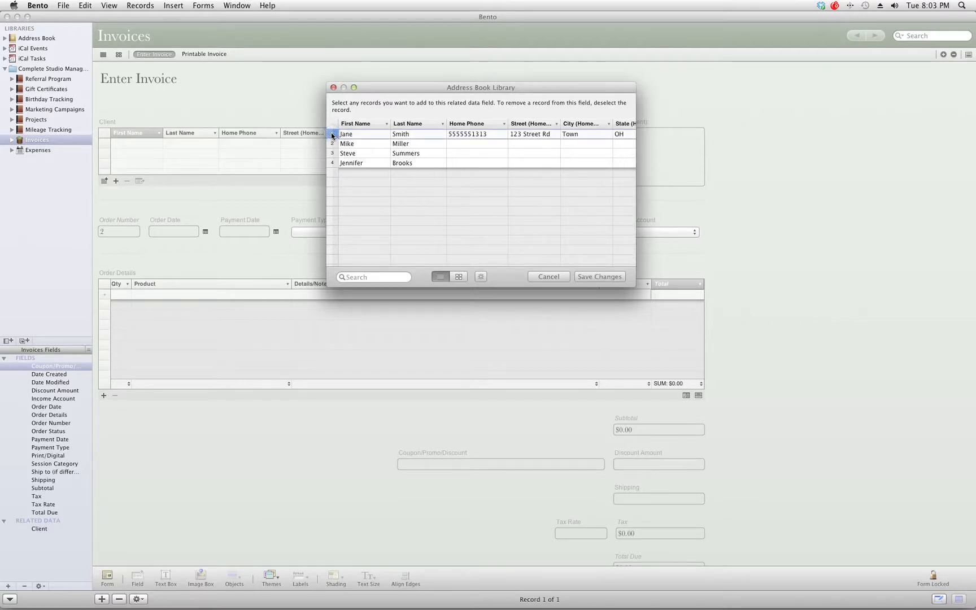
click(605, 275)
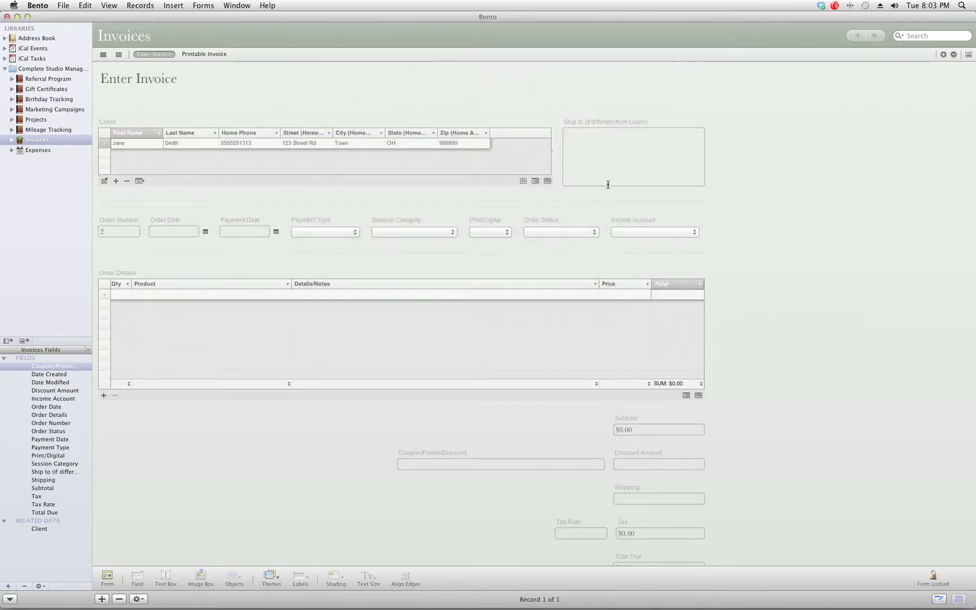
click(608, 184)
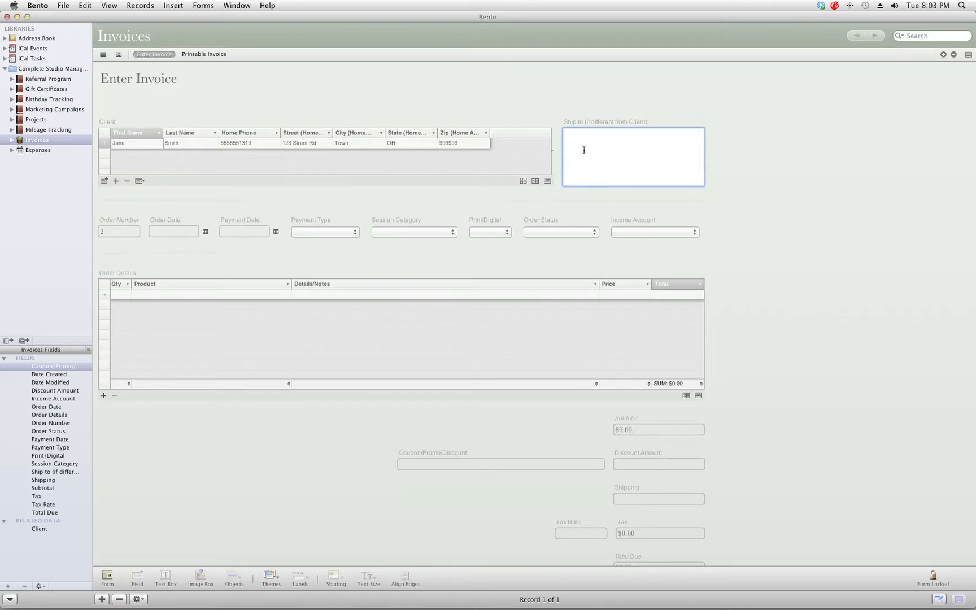
Set both the invoice's order date and payment date to Apr 10, 2012.
click(122, 231)
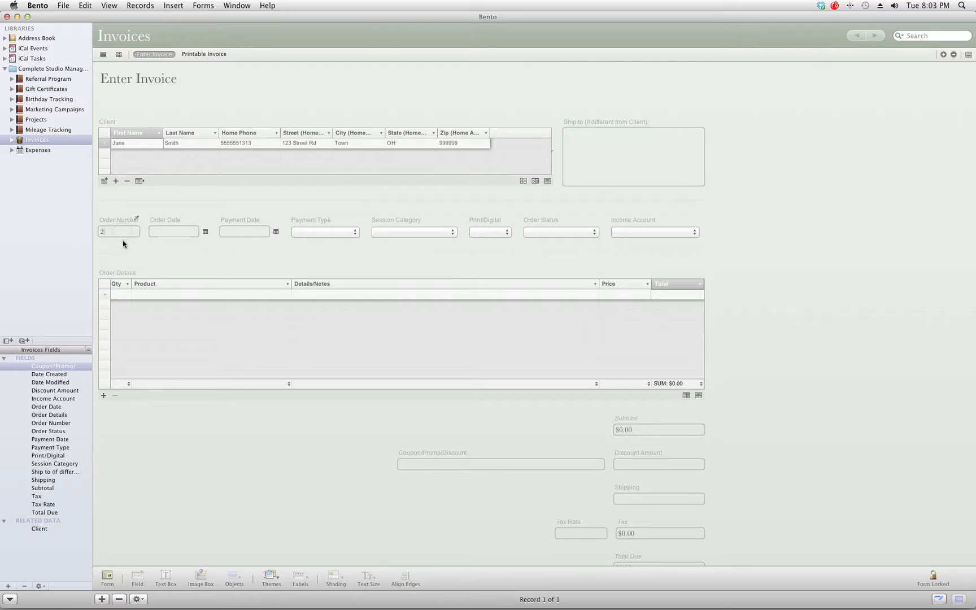
click(206, 233)
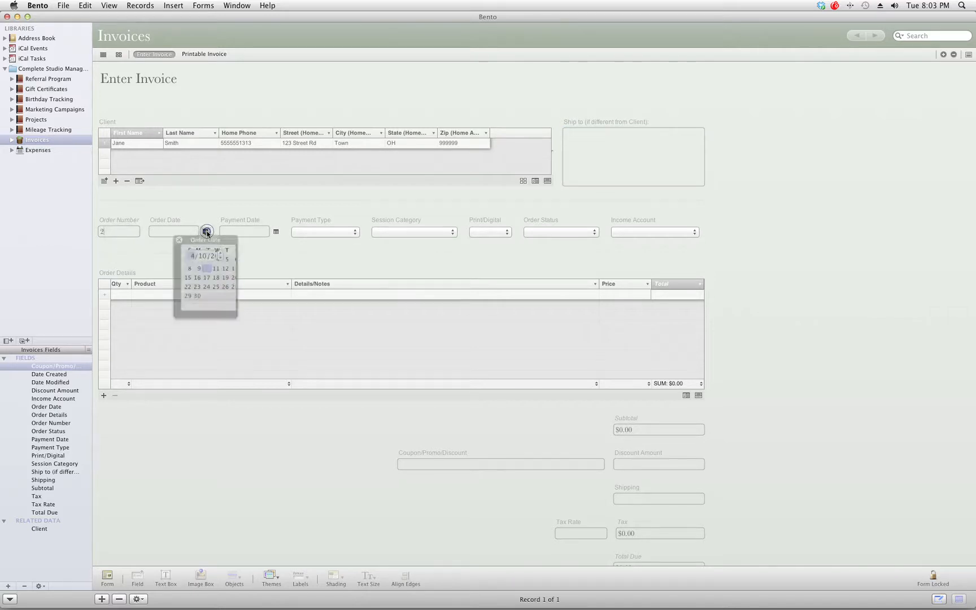
click(197, 302)
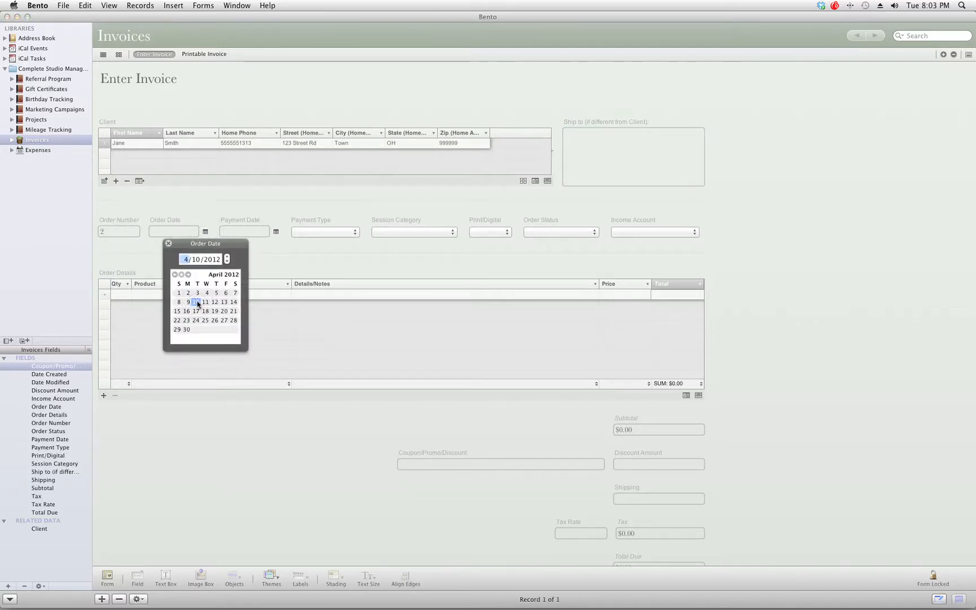
click(275, 232)
click(269, 305)
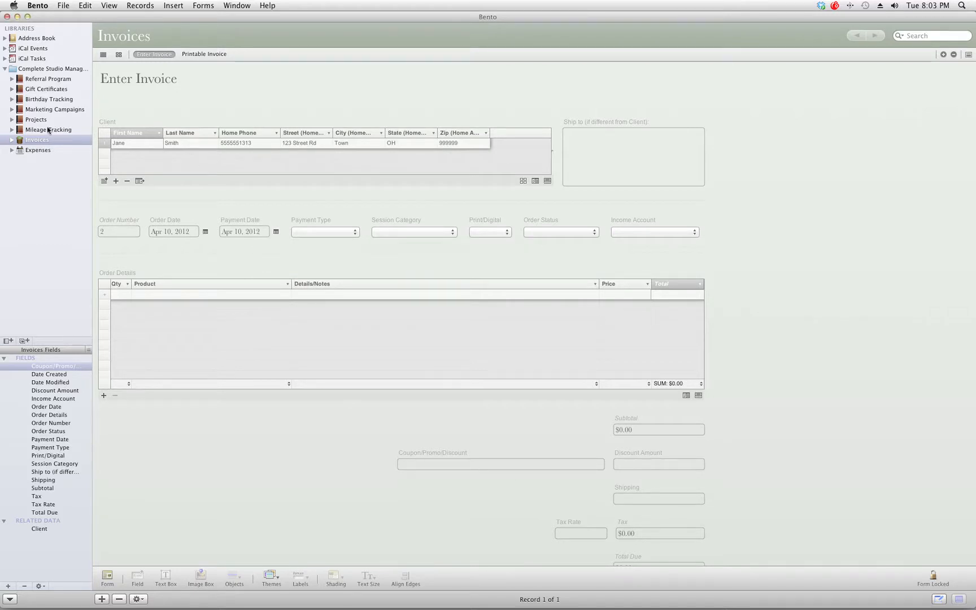
click(12, 140)
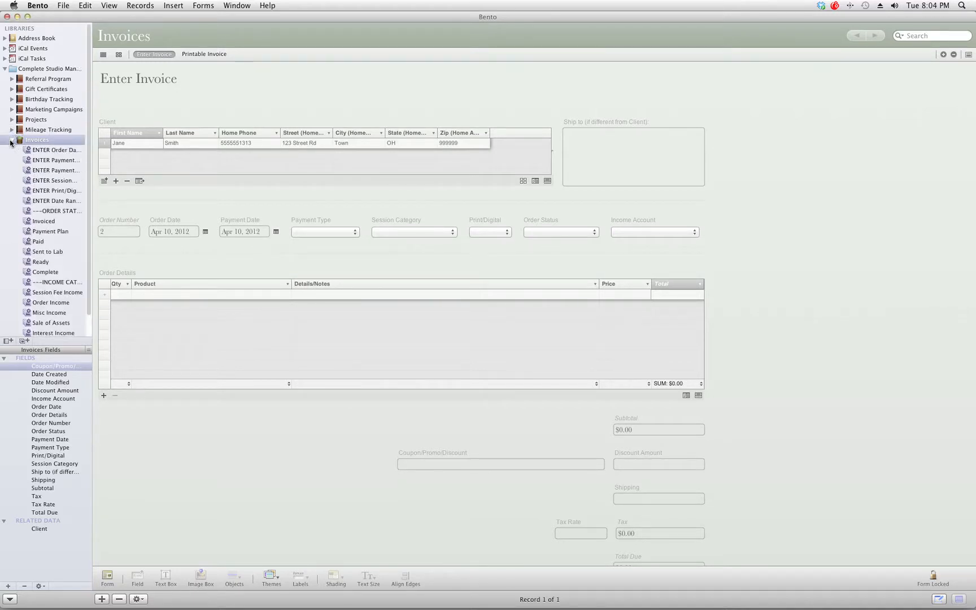
click(12, 141)
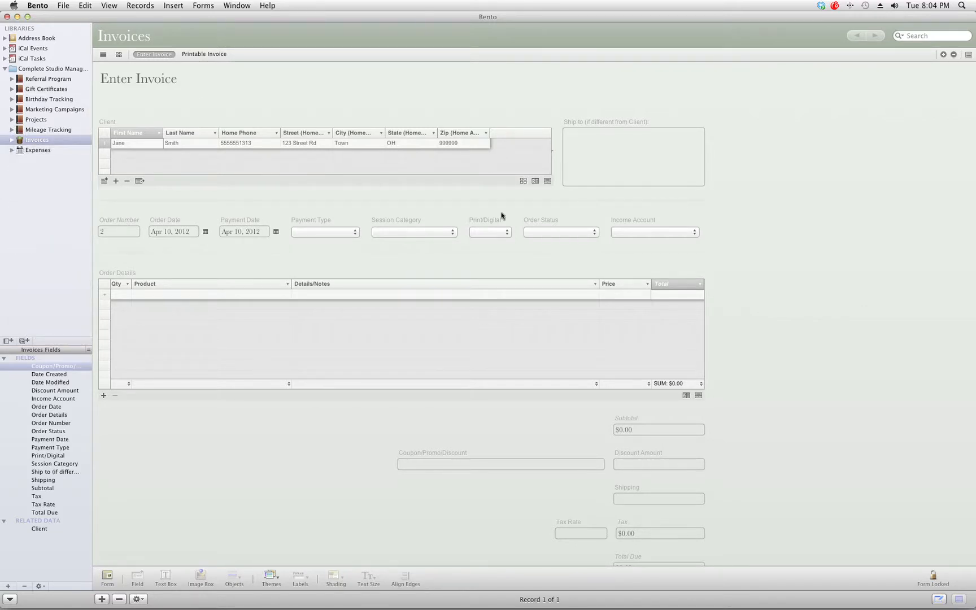
Set the invoice's payment type to Discover and its session category to Newborn.
click(344, 232)
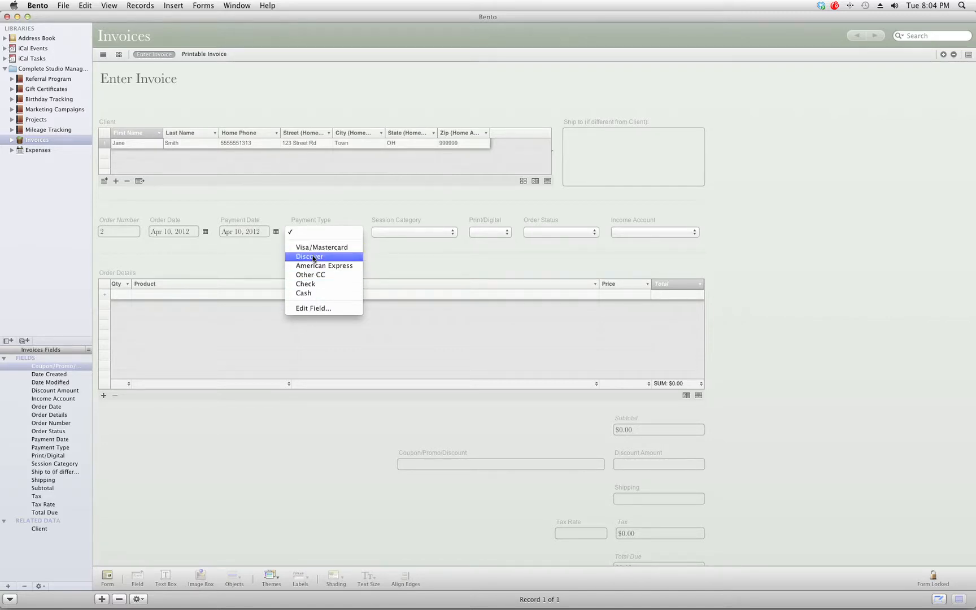
click(311, 257)
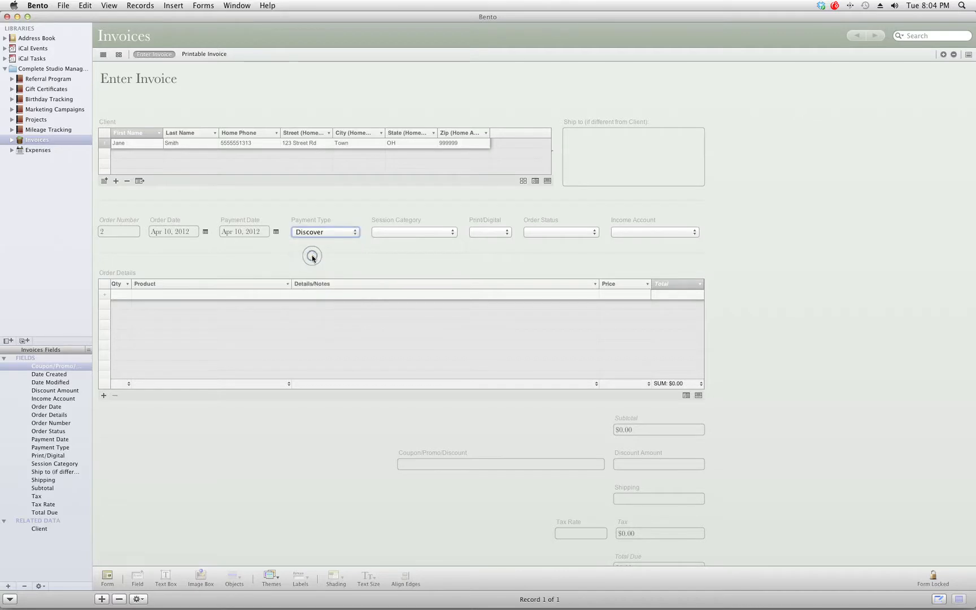
click(393, 232)
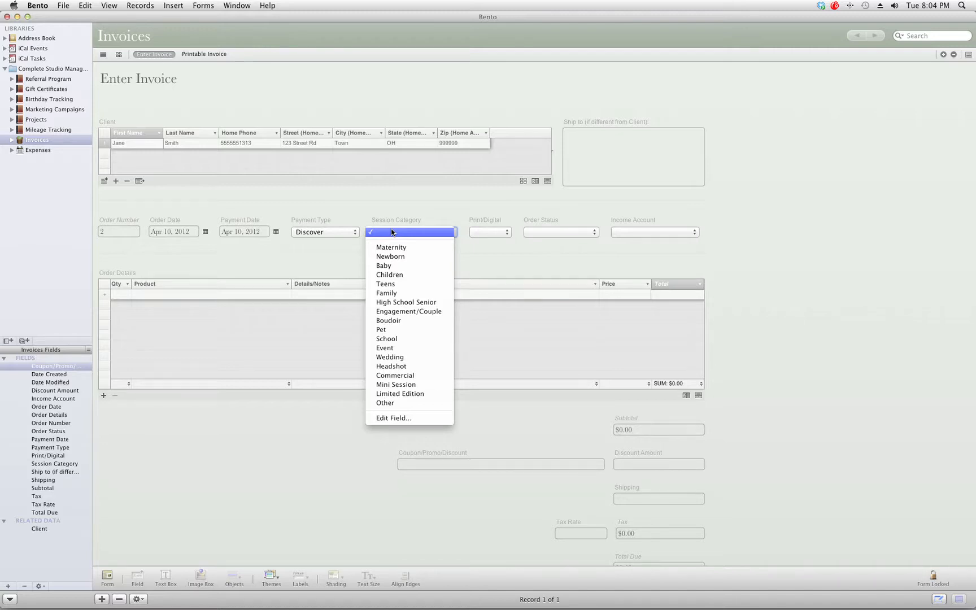
click(393, 257)
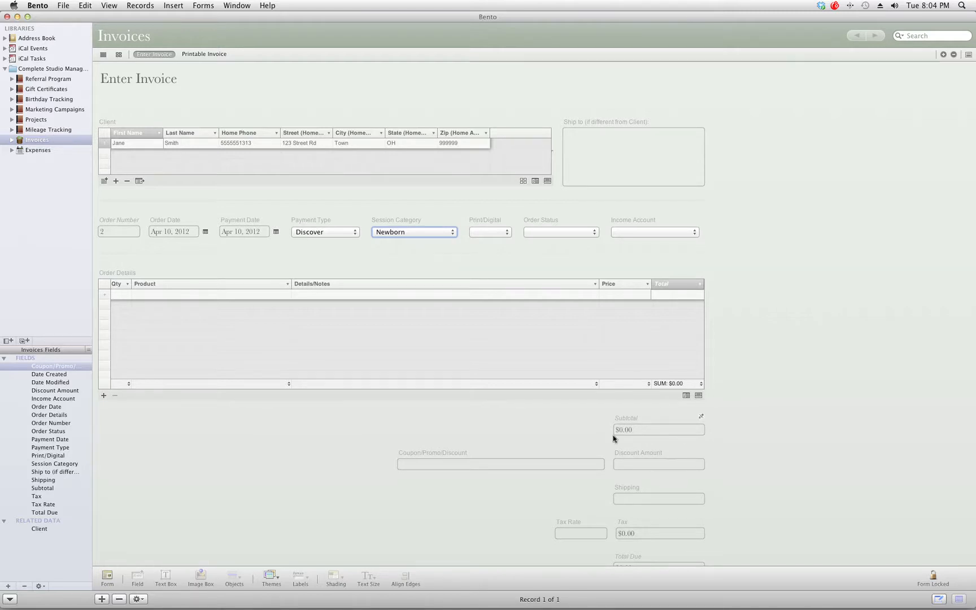
click(12, 139)
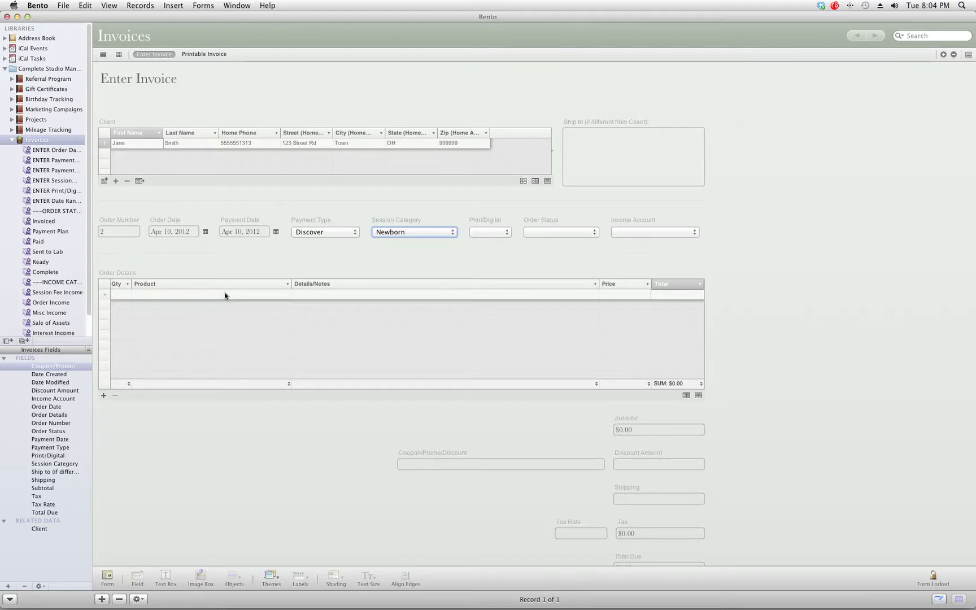
click(9, 141)
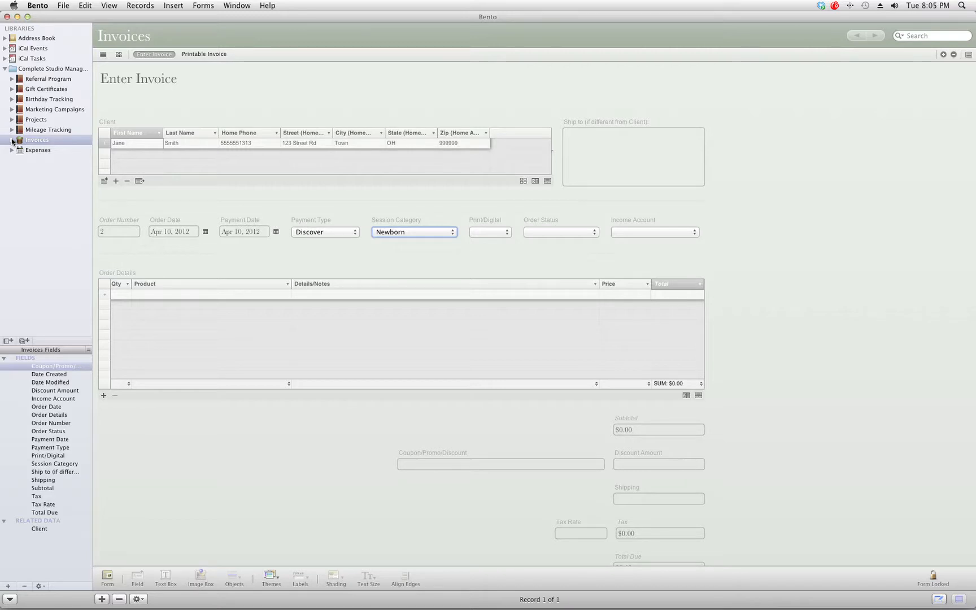
Set the invoice's Print/Digital field to Print, order status to Paid and income account to Order Income.
click(480, 232)
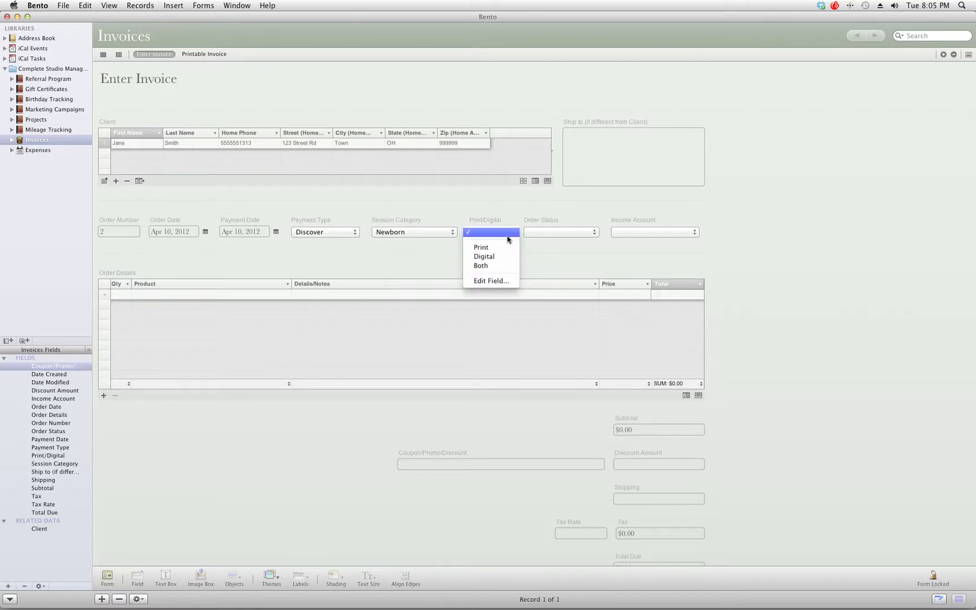
click(476, 249)
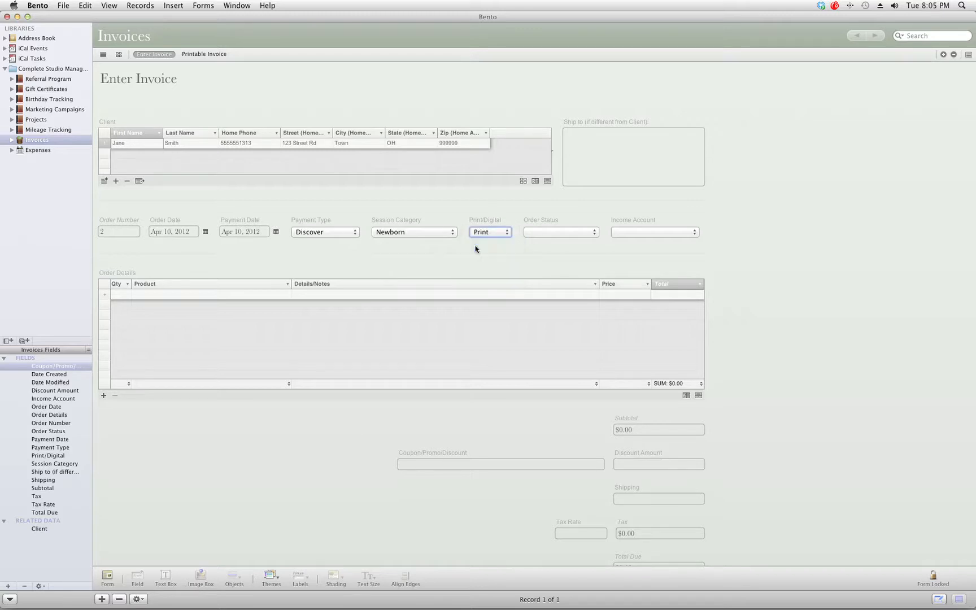
click(547, 231)
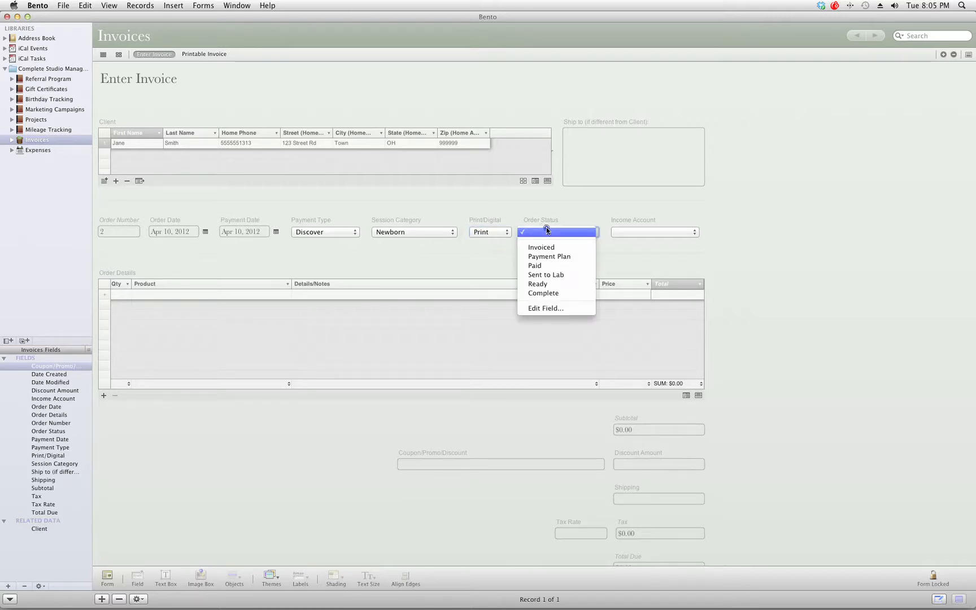
click(539, 266)
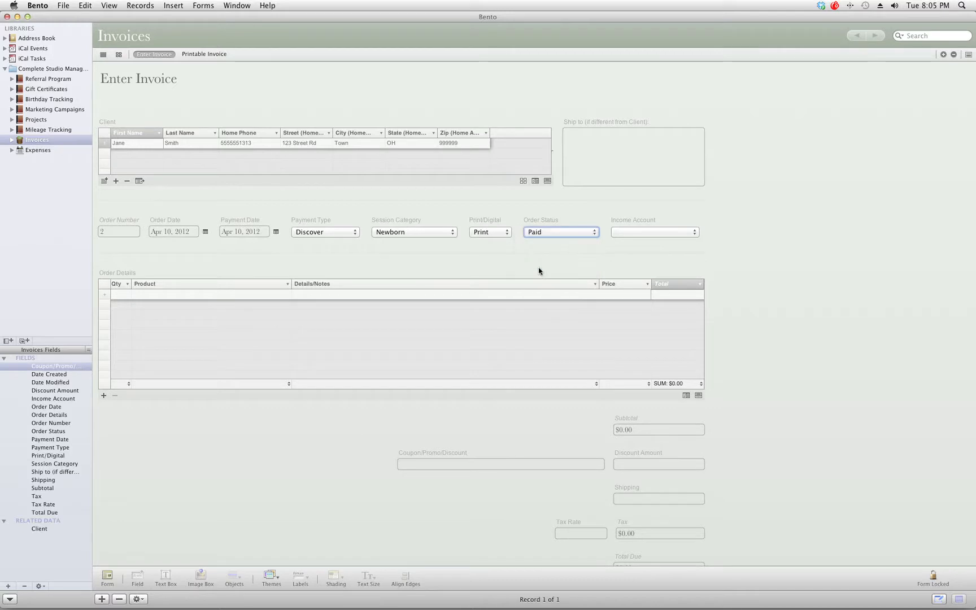
click(540, 234)
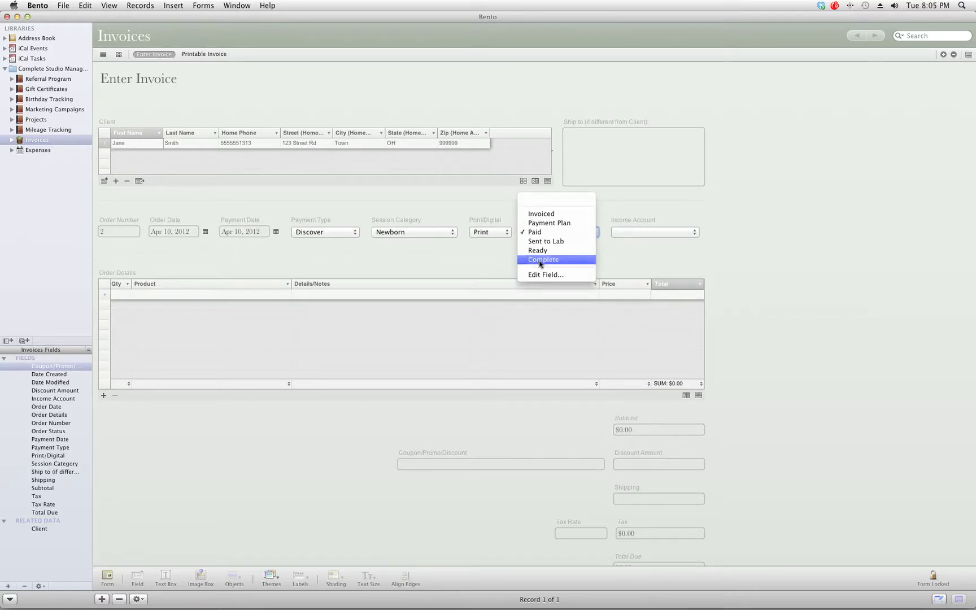
click(537, 233)
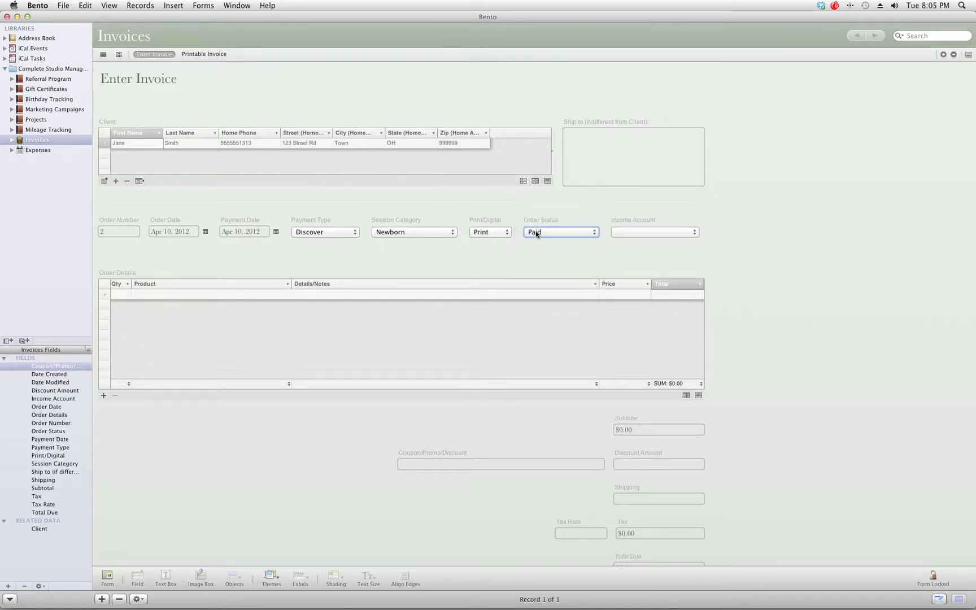
click(658, 232)
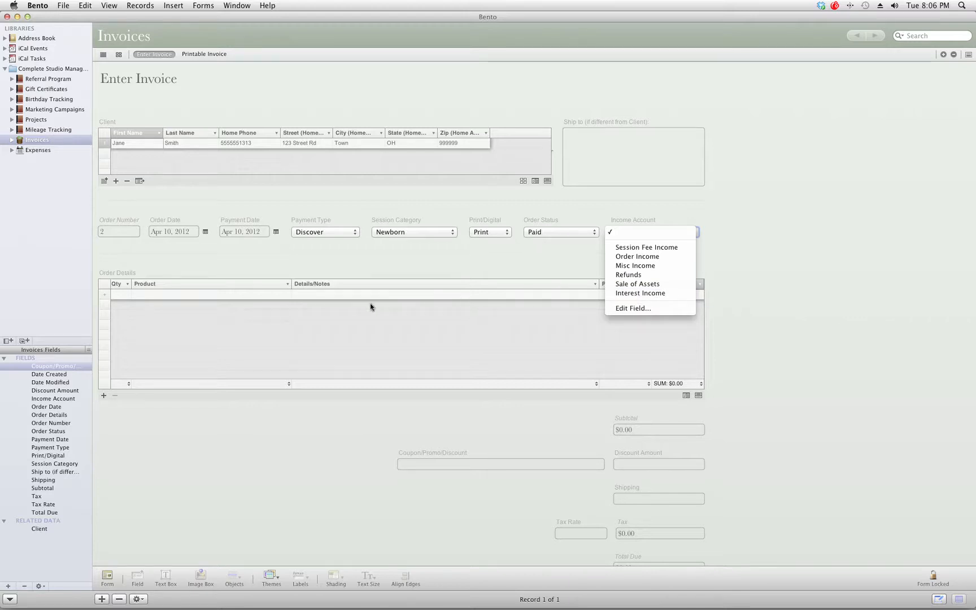
click(647, 257)
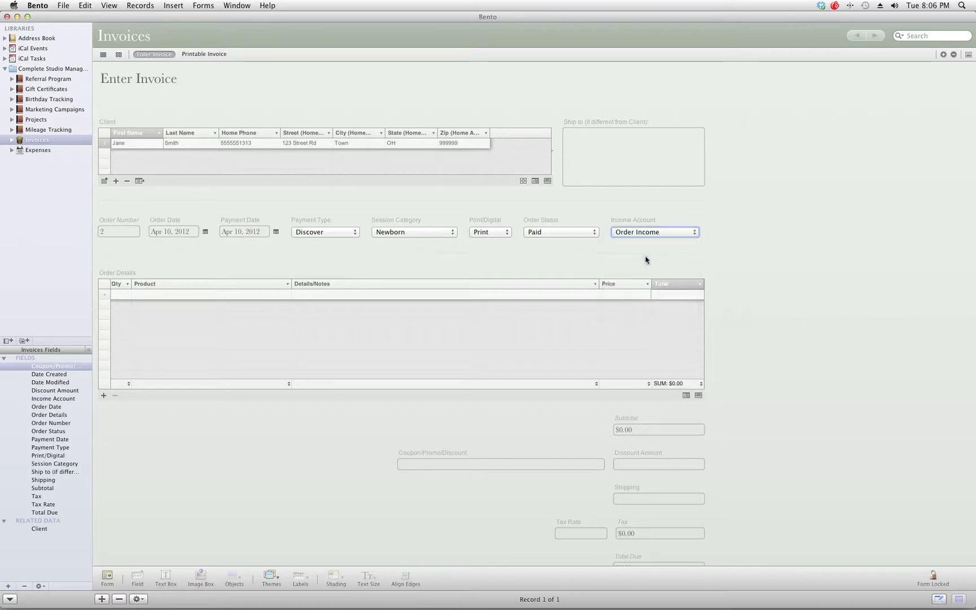
Add a first order details line with quantity 10 and product 5x7.
click(122, 294)
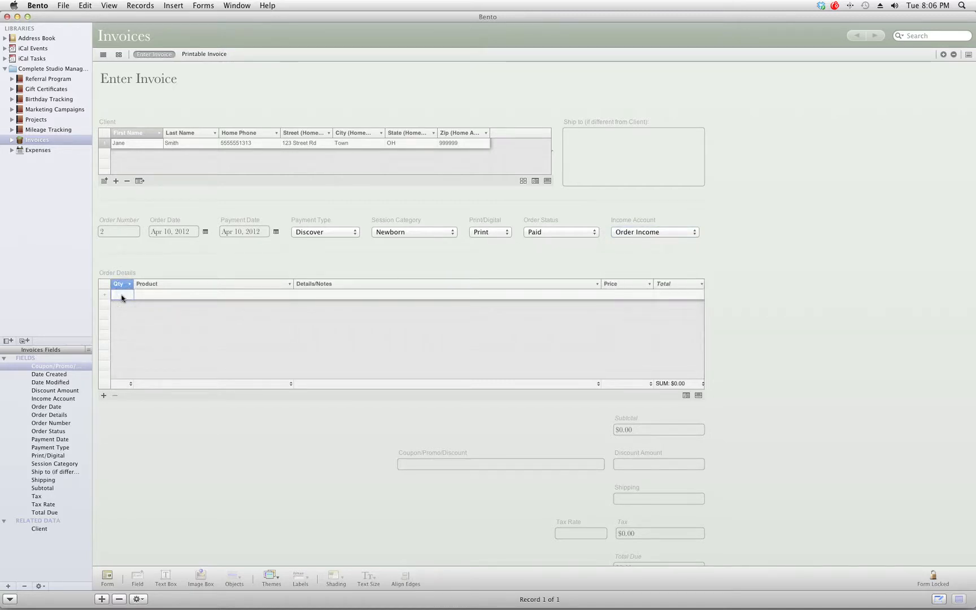
text(10)
key(Tab)
text(5x7)
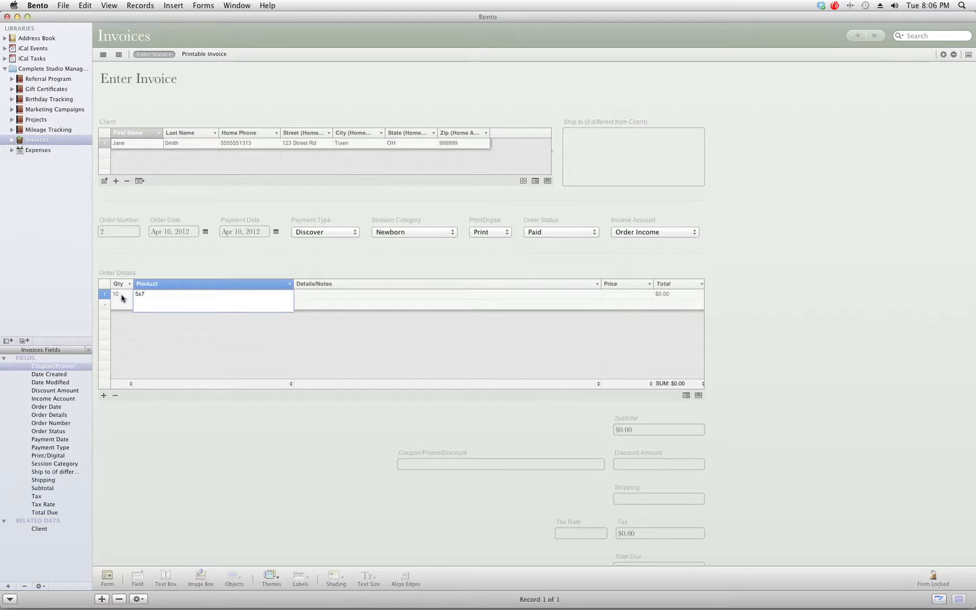
key(Tab)
Complete the 5x7 line with the details "Images 3,4,5,6" and a price of 45.
click(345, 299)
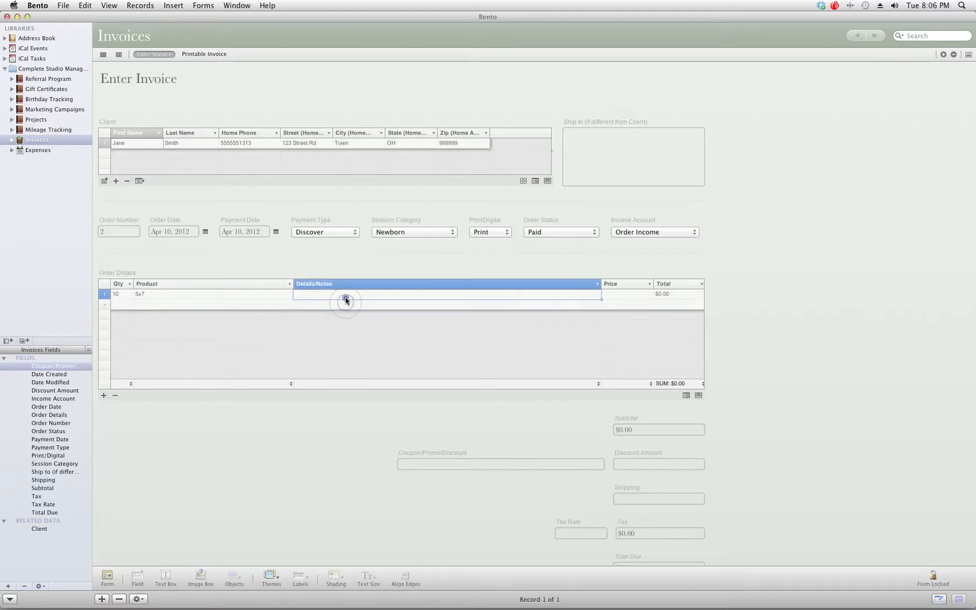
text(IMage)
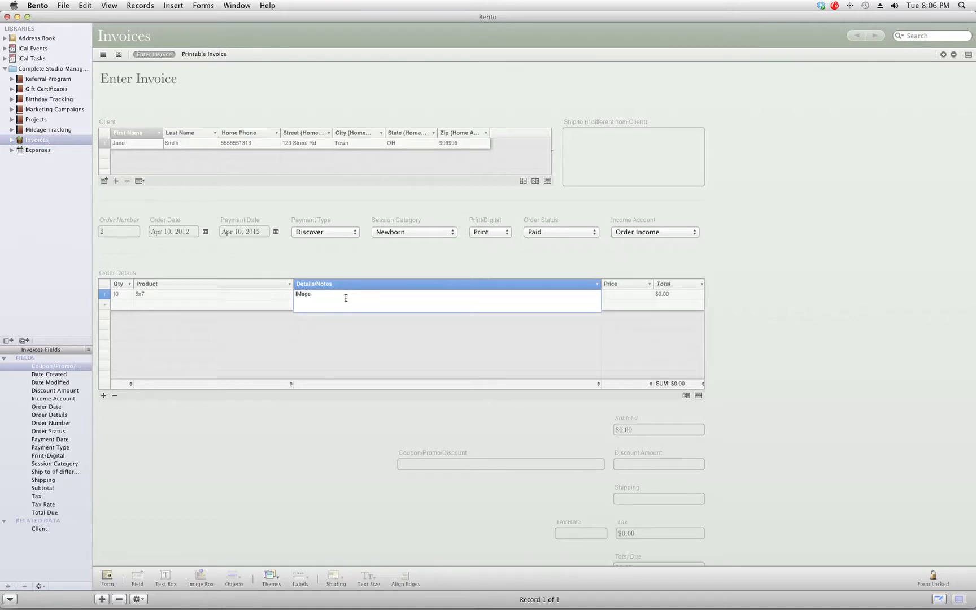
key(BackSpace)
key(BackSpace)
key(BackSpace)
key(BackSpace)
text(mages 3,4,5,6)
click(121, 305)
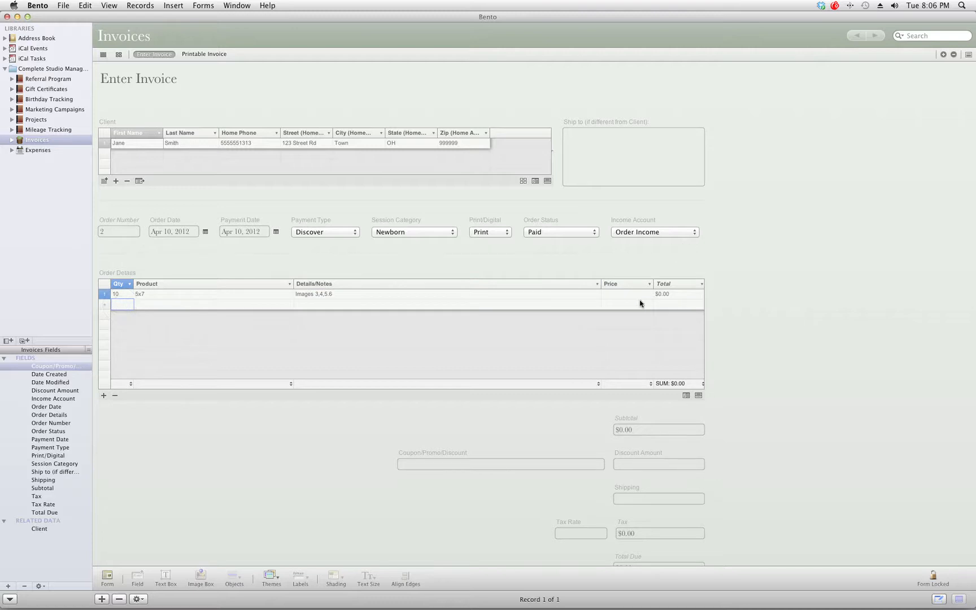
click(623, 293)
text(45)
key(Tab)
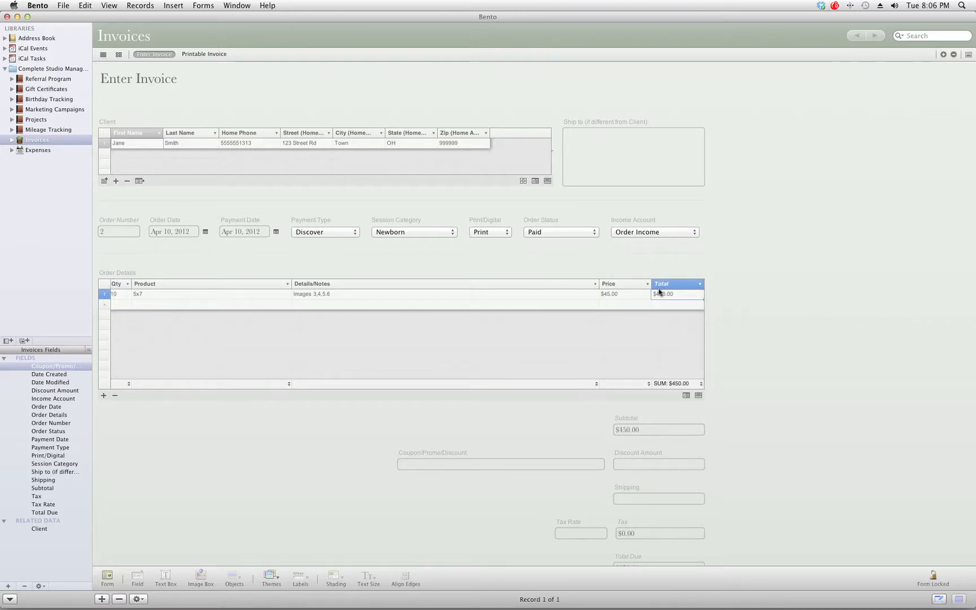
Add a second order details line with quantity 3, product 16x20 and details "Black Frame image #5.9.12".
click(113, 305)
text(3)
key(Tab)
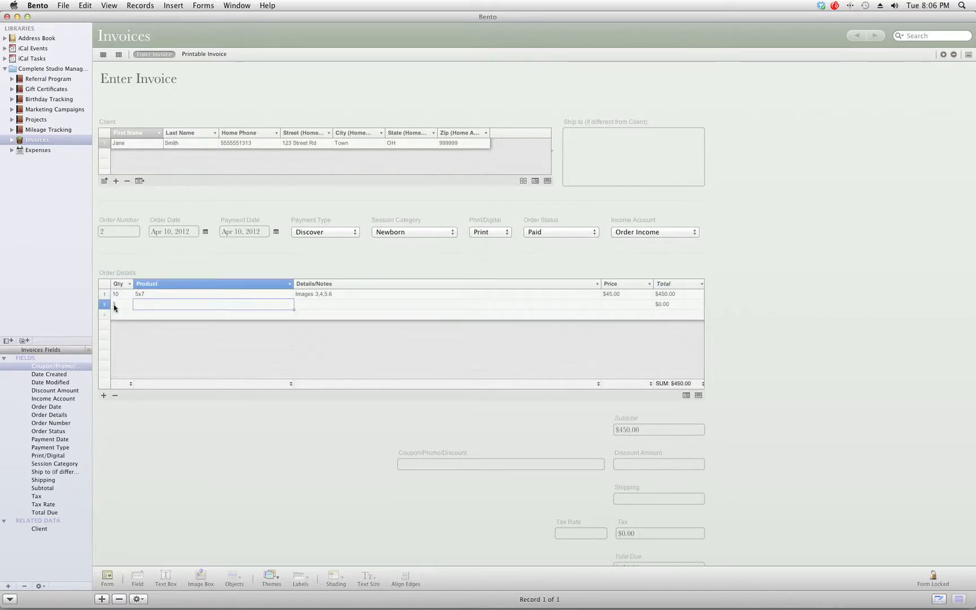
text(16x20)
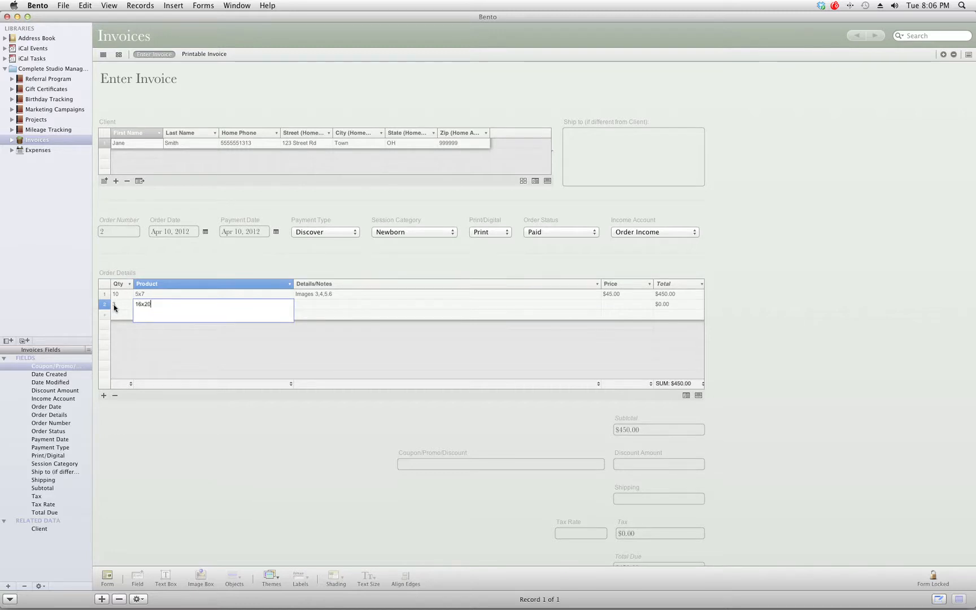
key(Tab)
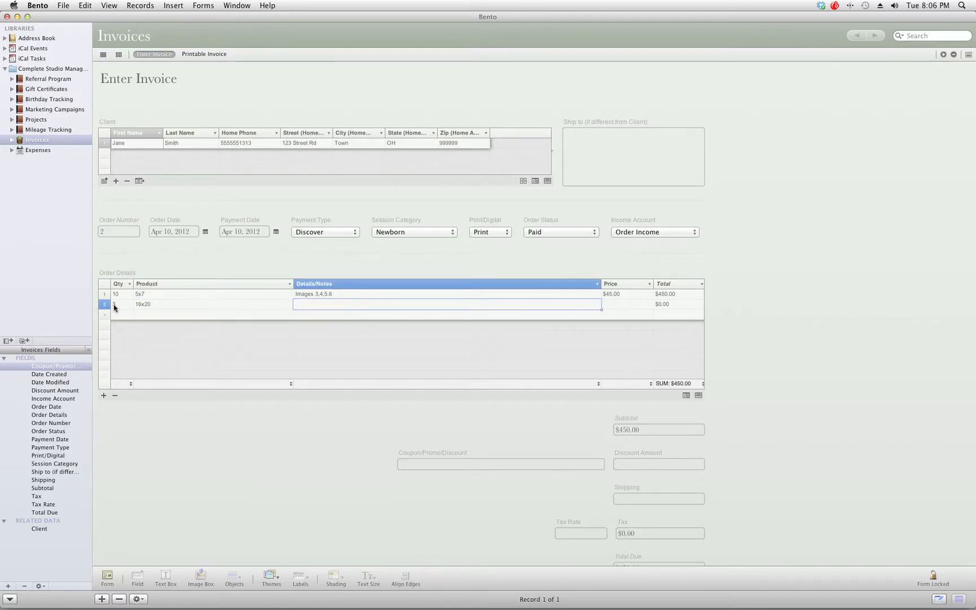
text(Black Frame)
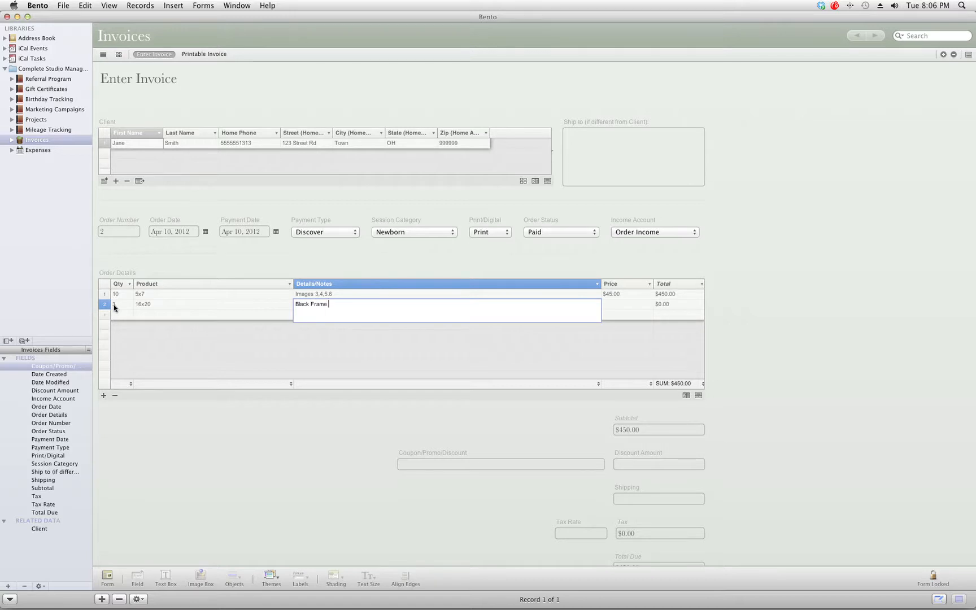
text( Image #5.9.12)
key(Tab)
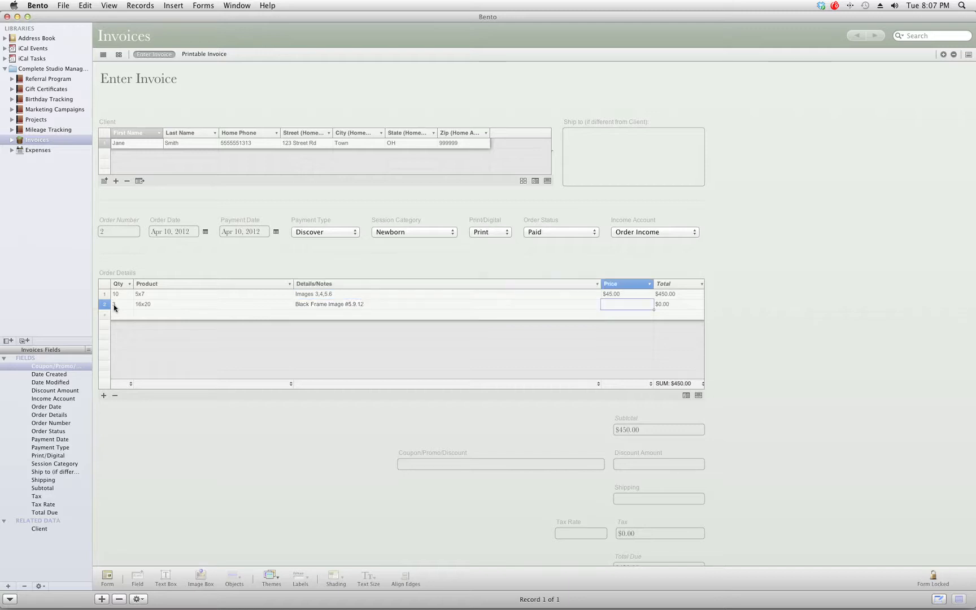
Set the price of the 16x20 order line to 225 and check the order sum and subtotal.
text(225)
key(Tab)
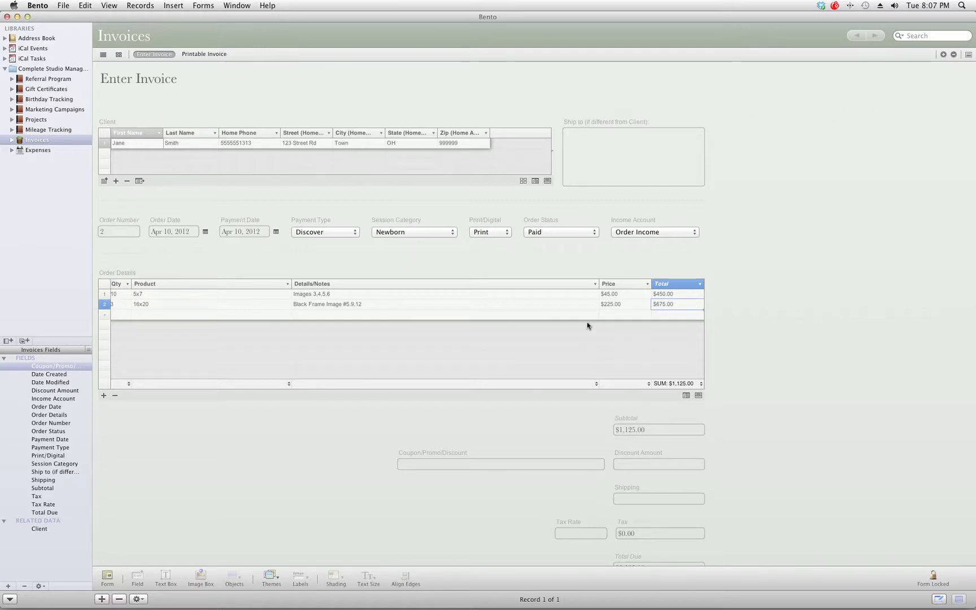
click(118, 315)
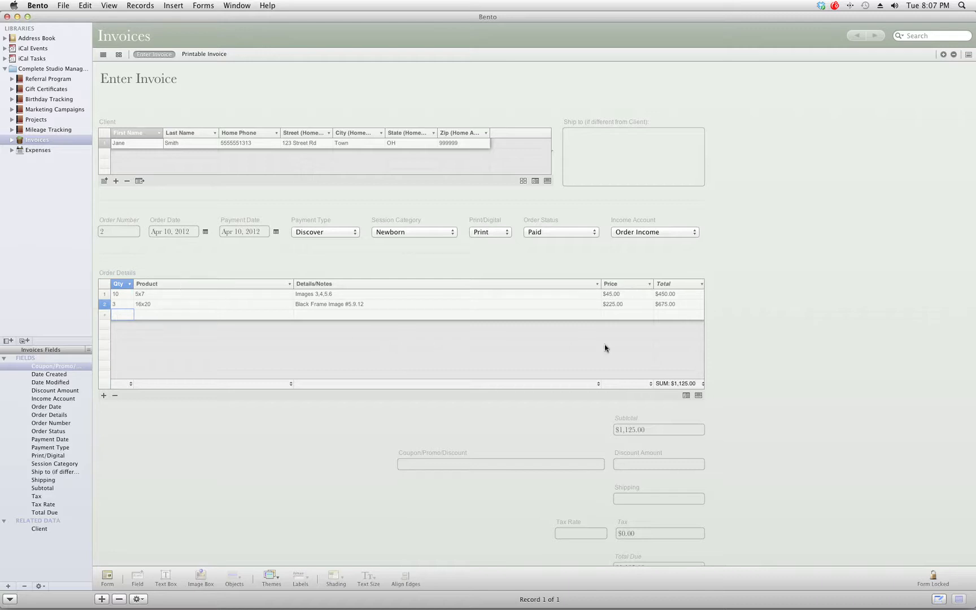
click(679, 384)
click(680, 385)
click(649, 430)
Enter "Referral Credit" as the invoice's coupon/promo/discount, with a discount amount of 50.00.
click(570, 462)
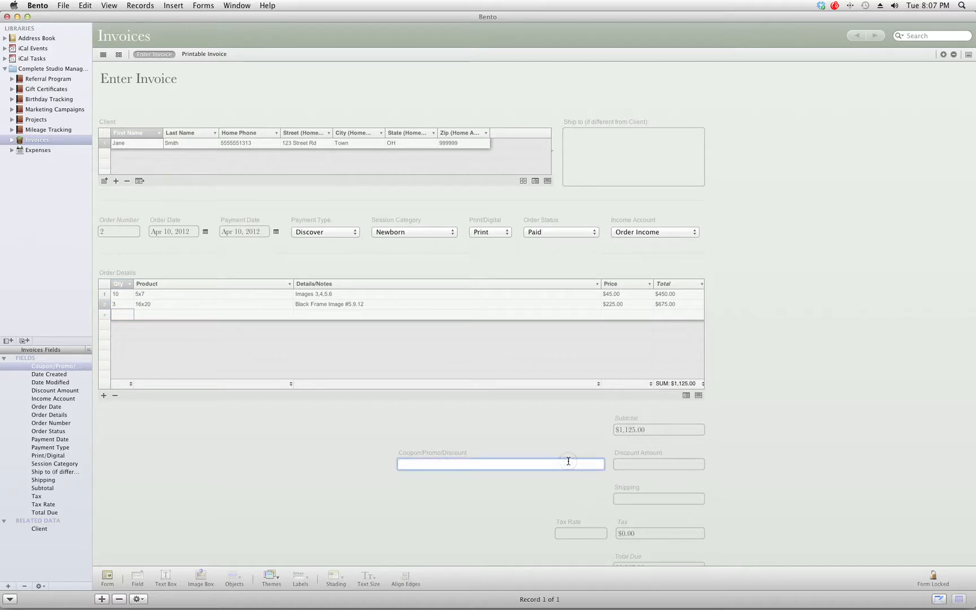
text(Referral Credit)
key(Tab)
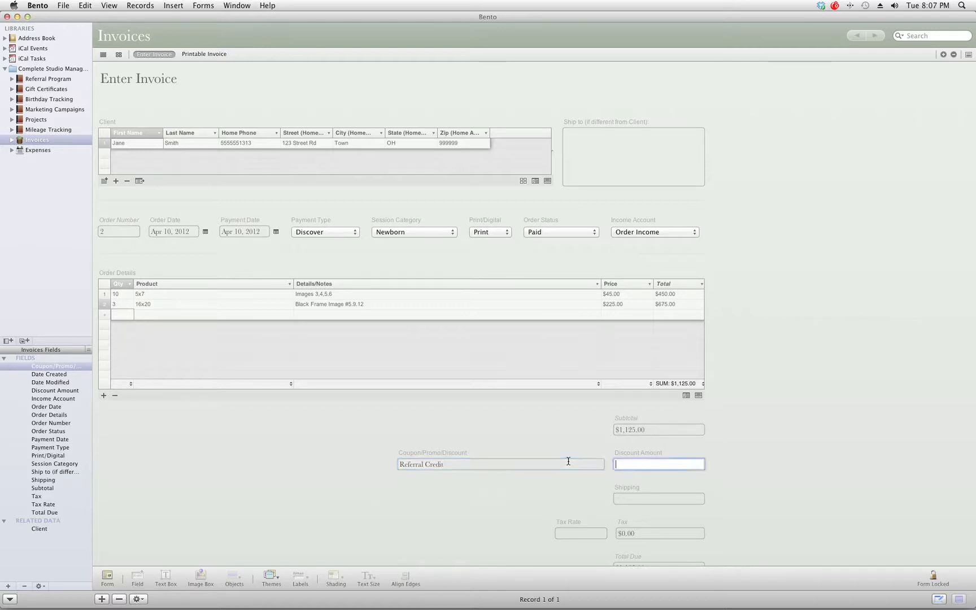
text(50.00)
key(Tab)
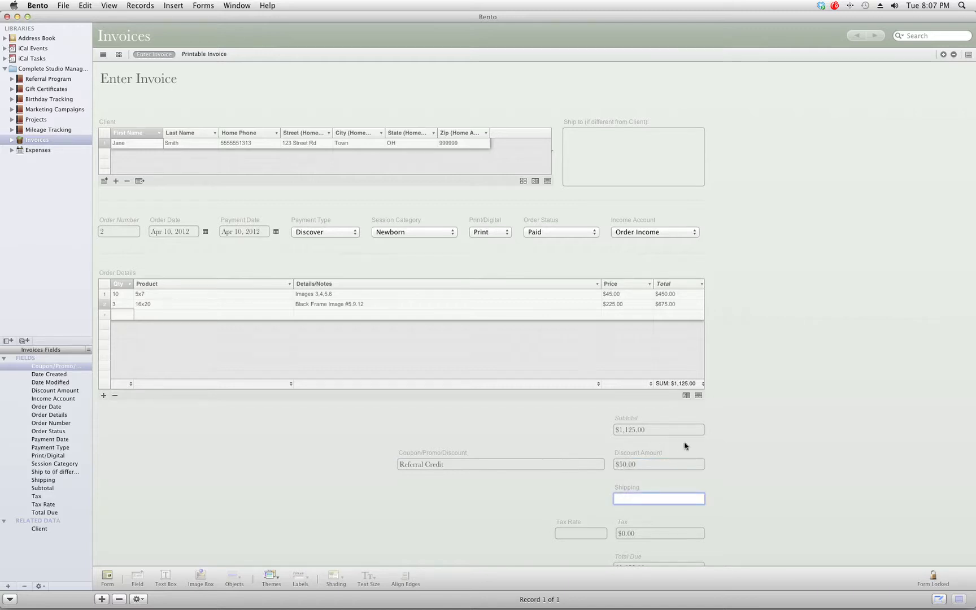
Set the invoice's shipping to 0 and its tax rate to .0675.
scroll(684, 444, down, 3)
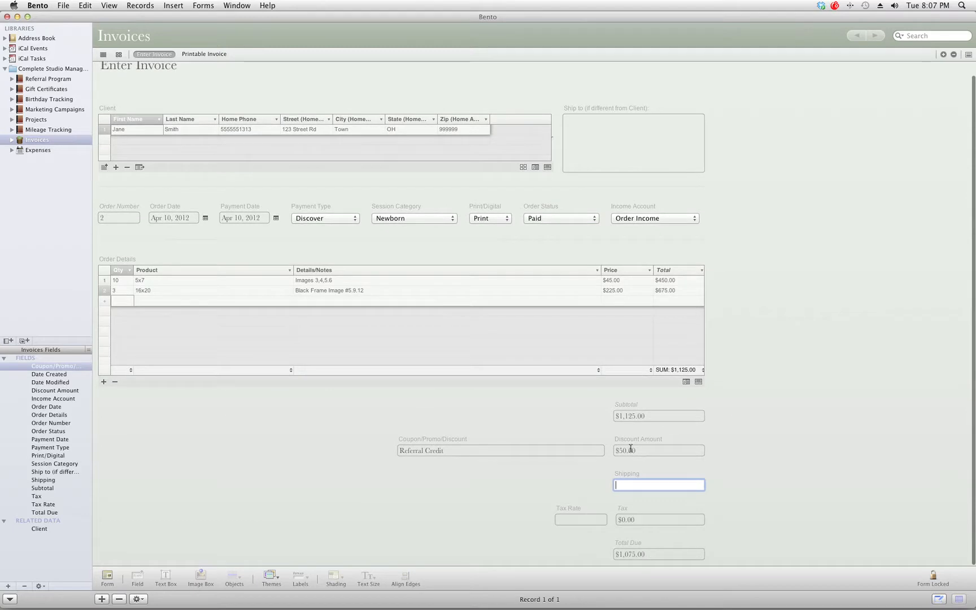
text(0)
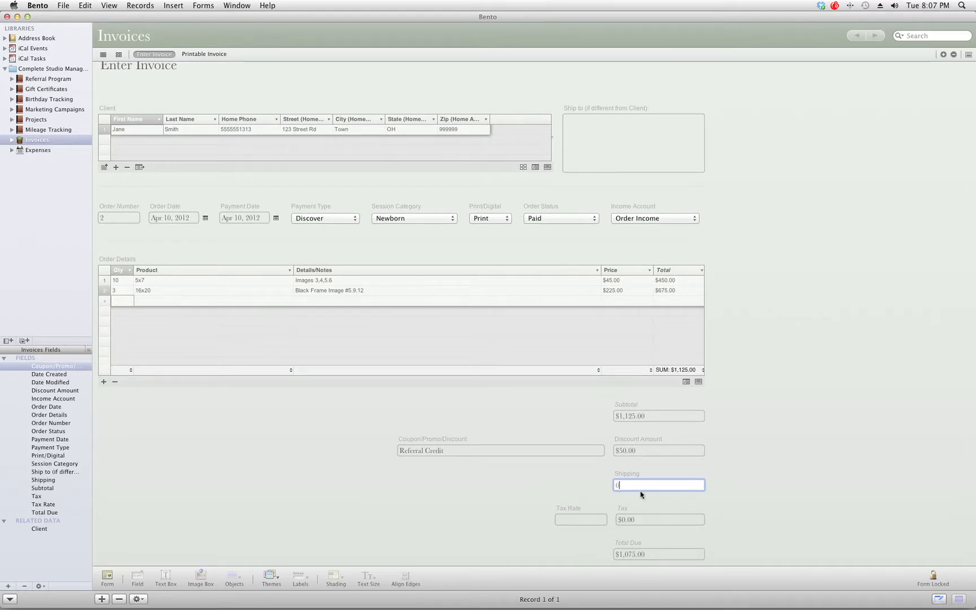
key(Tab)
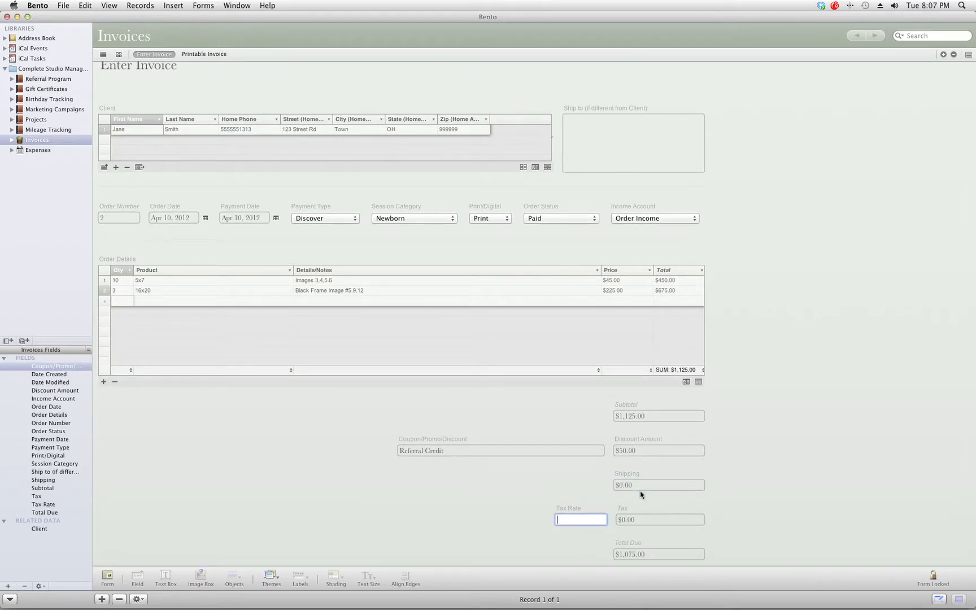
text(.0675)
key(Tab)
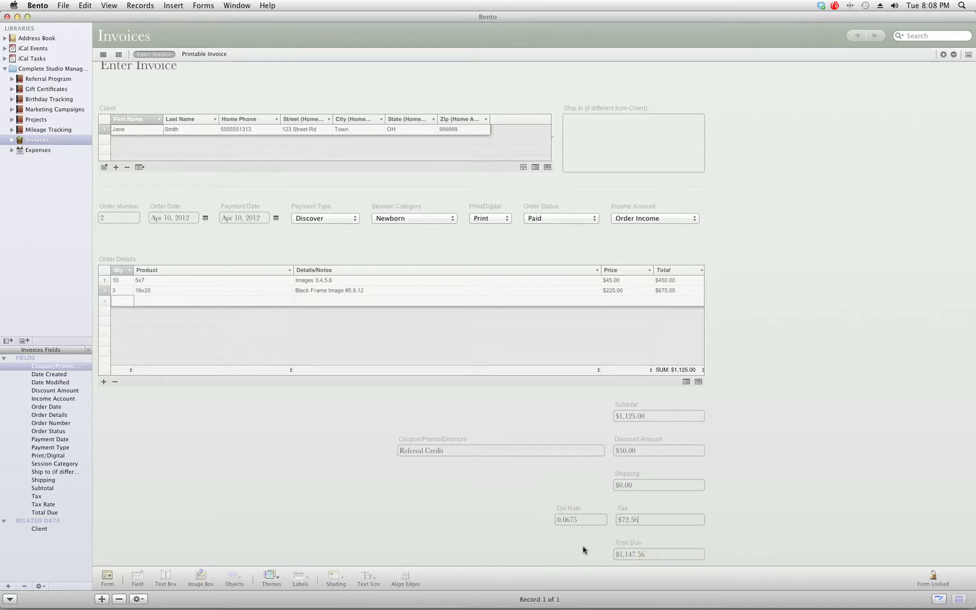
Create a new invoice record and set its income account to Refunds.
click(101, 599)
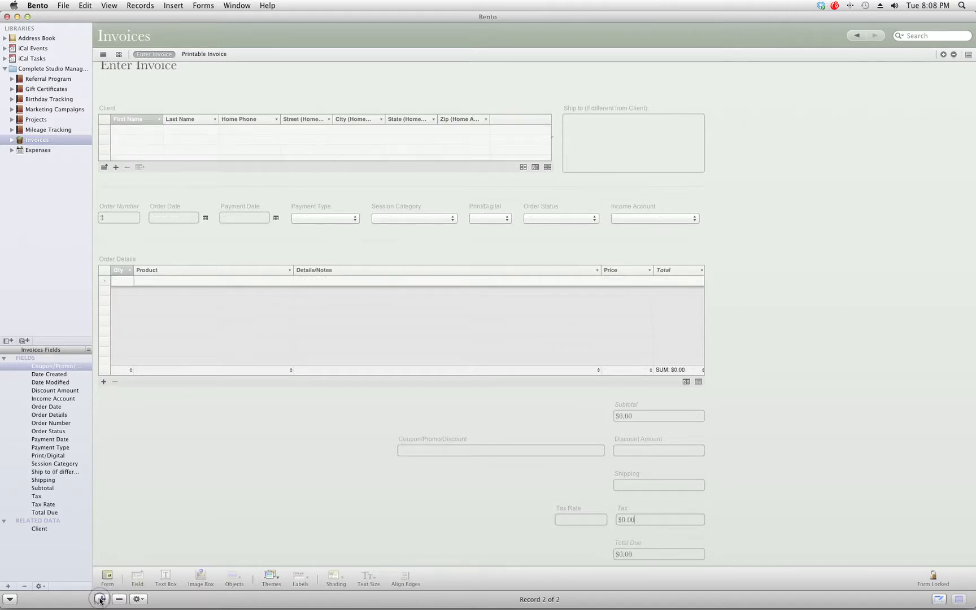
click(660, 219)
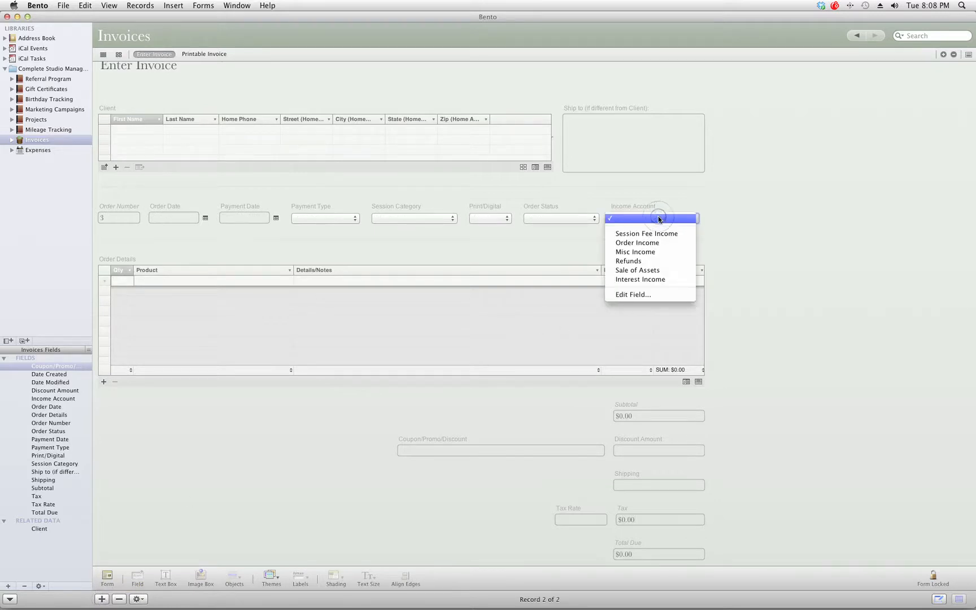
click(638, 260)
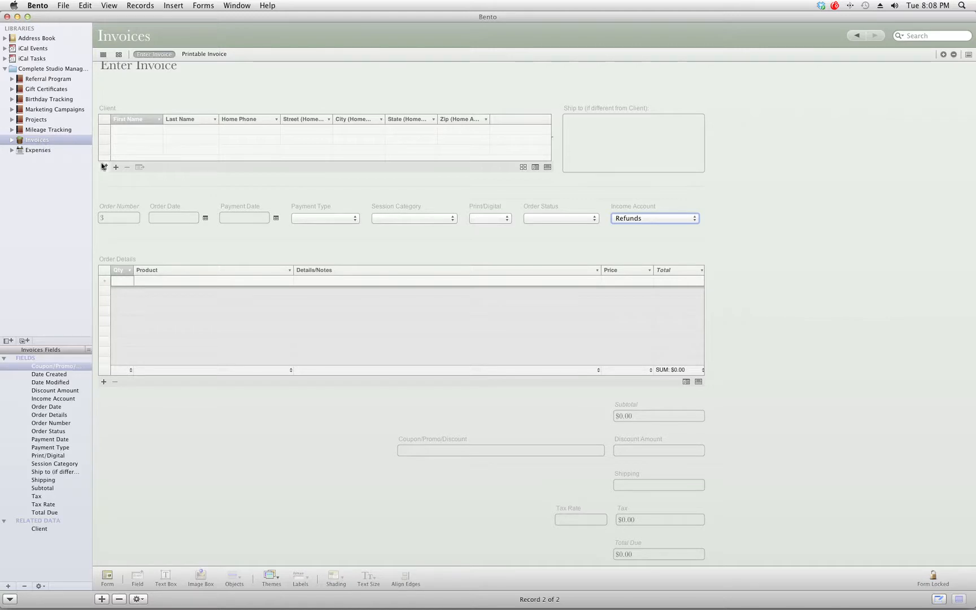
Link the second client listed in the Address Book library to the refund invoice and save the selection.
click(104, 166)
click(353, 144)
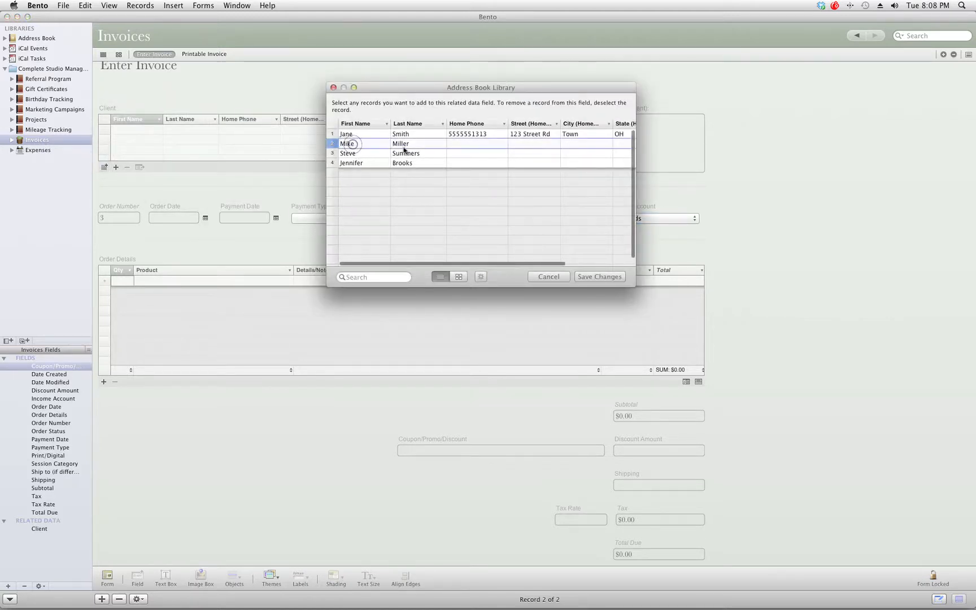
click(592, 277)
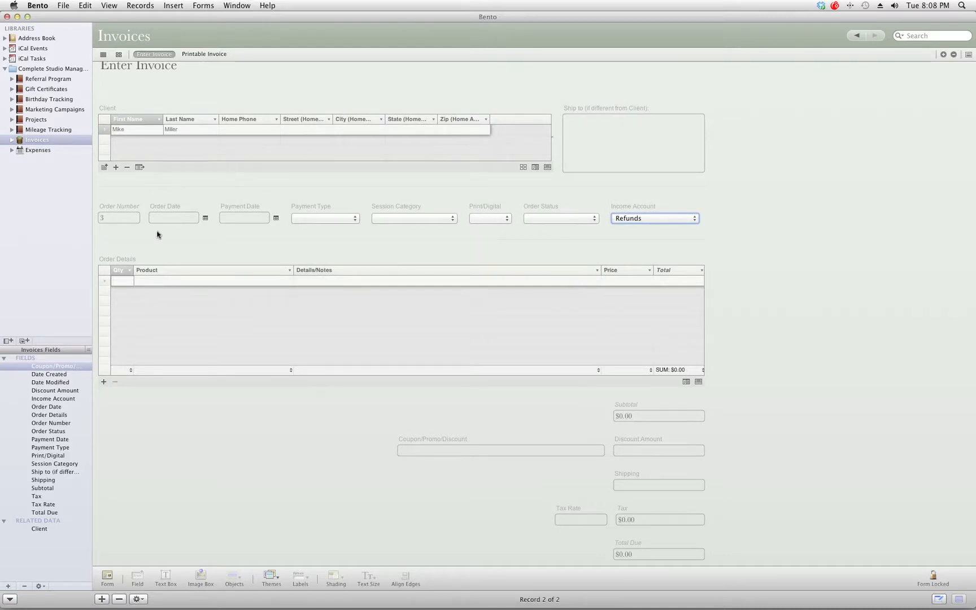
Set both the order date and the payment date of the refund invoice to Apr 10, 2012.
click(205, 217)
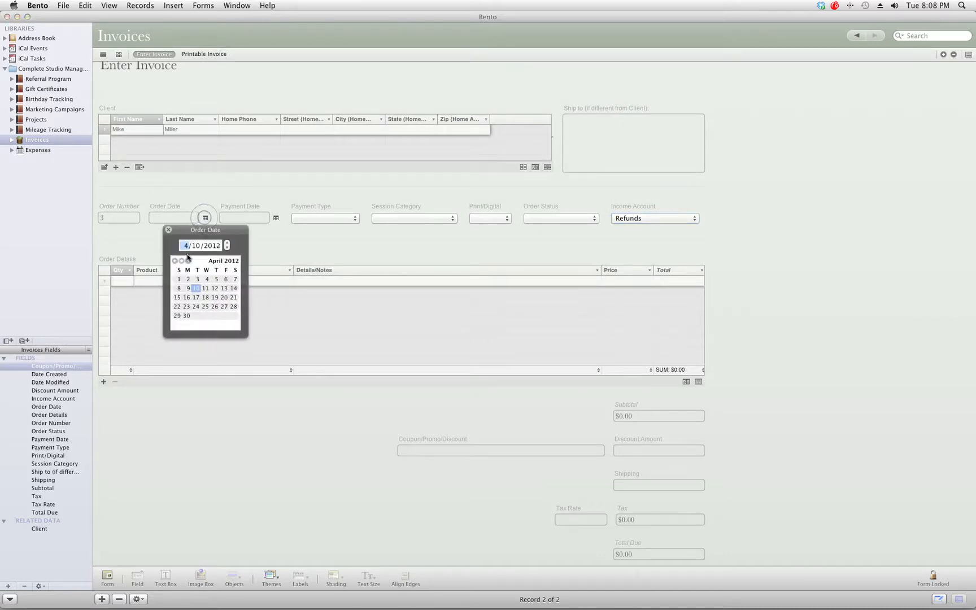
click(197, 288)
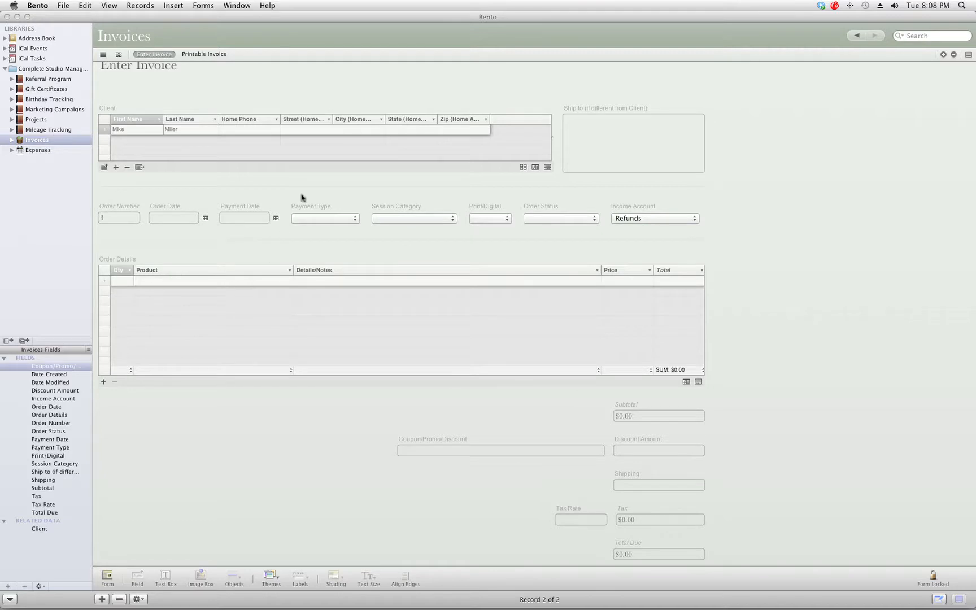
click(276, 218)
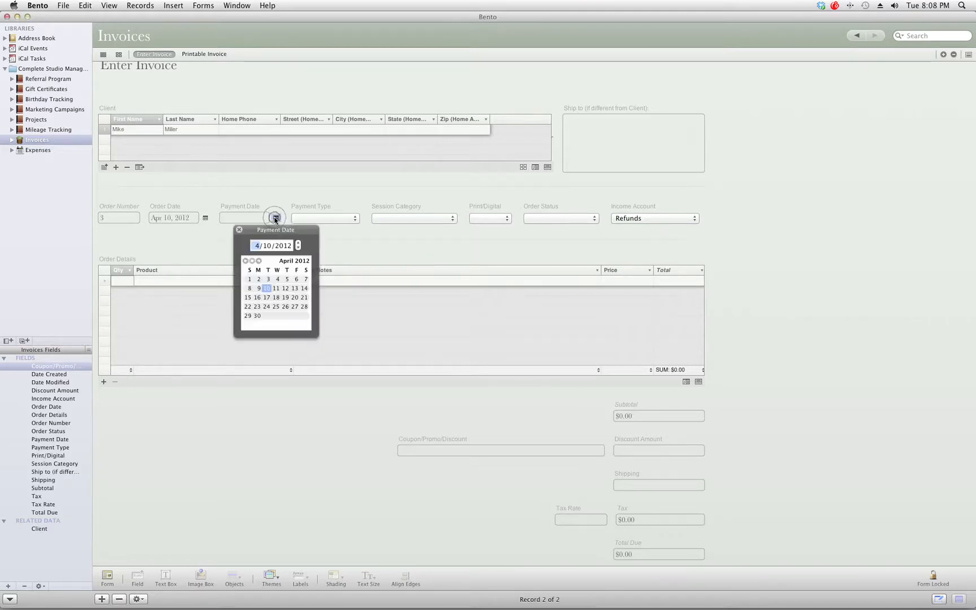
click(265, 288)
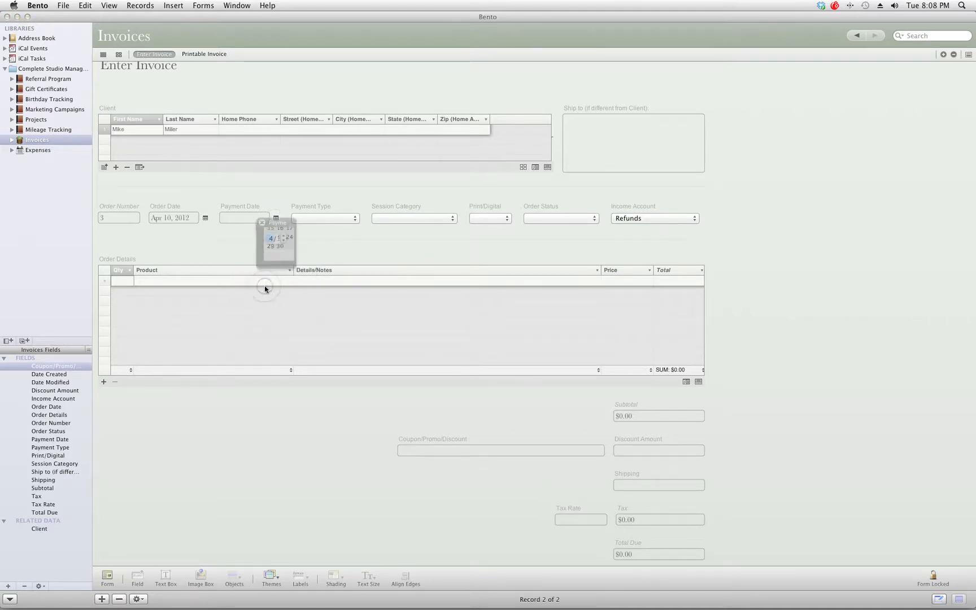
Set the refund invoice's payment type to Discover and its session category to Family.
click(335, 219)
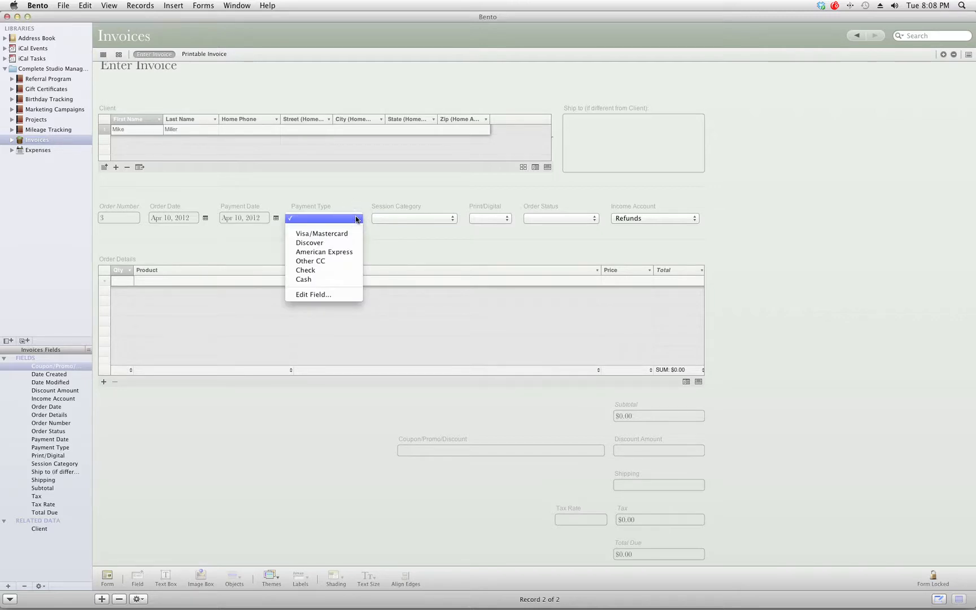
click(330, 243)
click(411, 218)
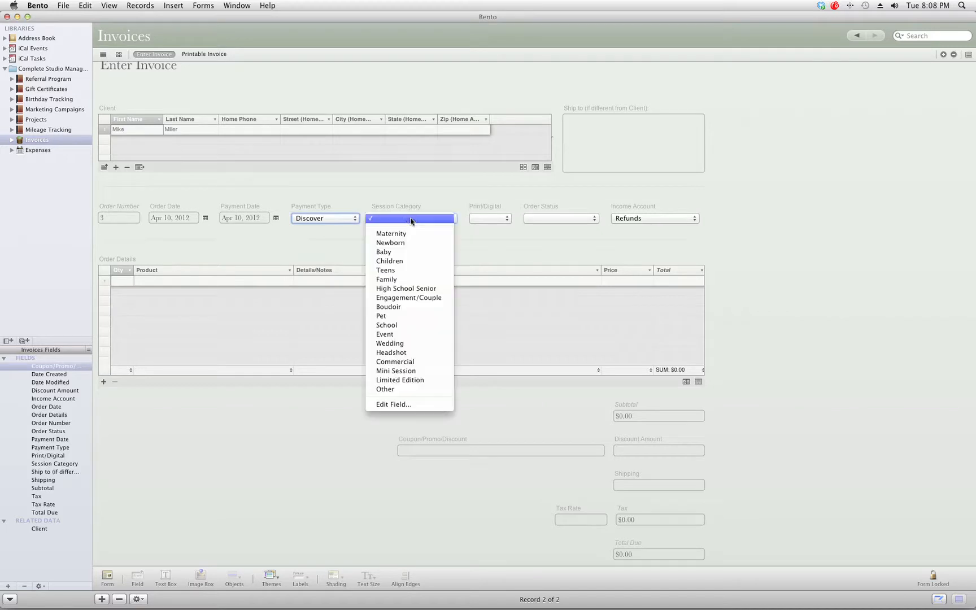
click(395, 279)
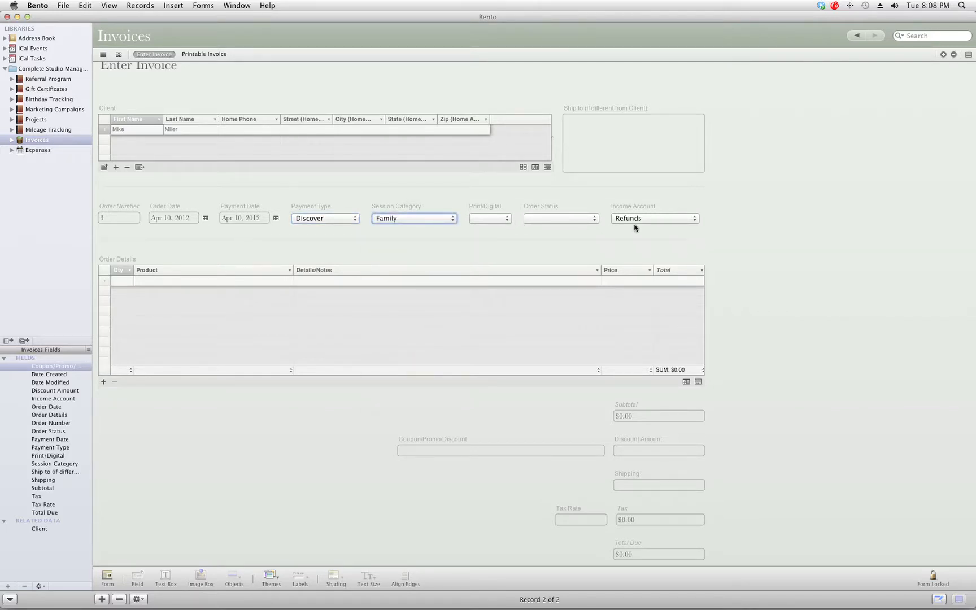
Set the refund invoice's Print/Digital field to Print and its order status to Complete.
click(495, 218)
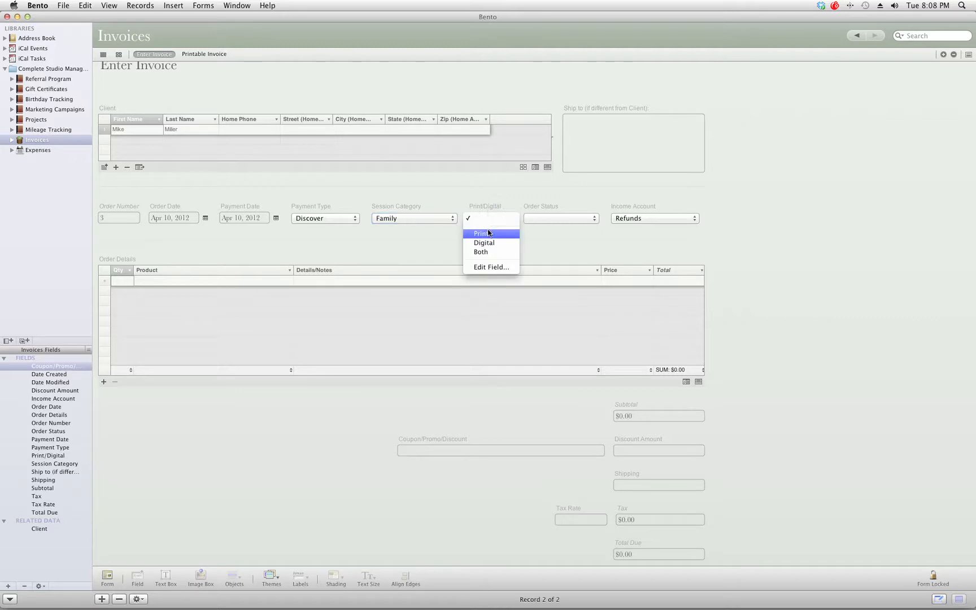
click(487, 229)
click(541, 219)
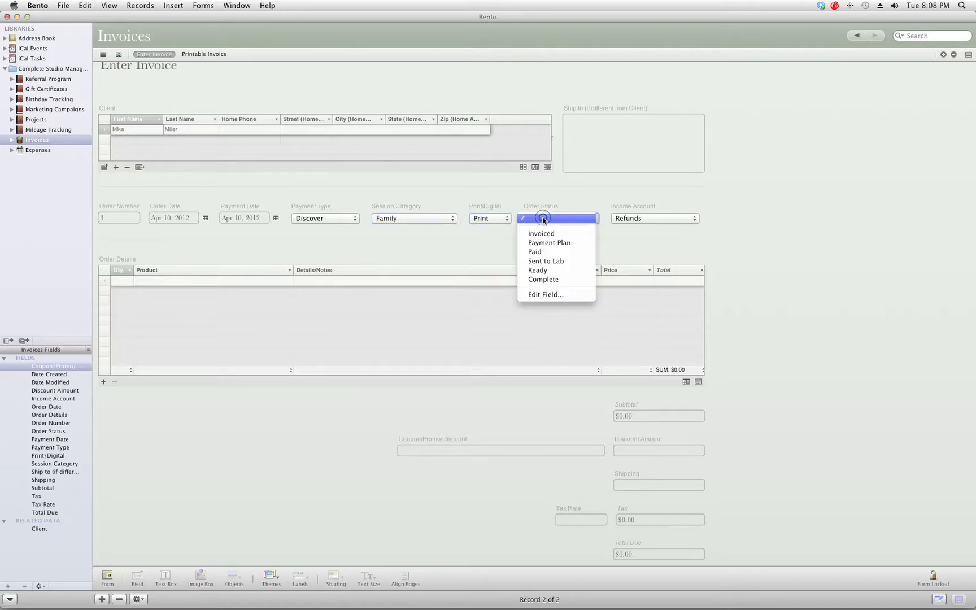
click(547, 279)
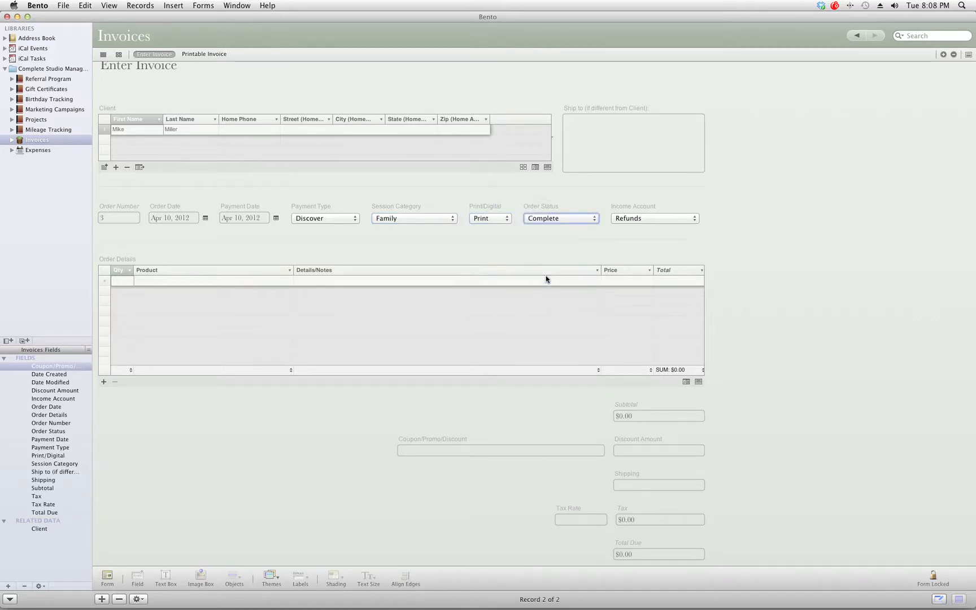
Add an order details line with quantity 1, product "Refund for Overcharging" and a price of -$50.00.
click(129, 282)
text(1)
key(Tab)
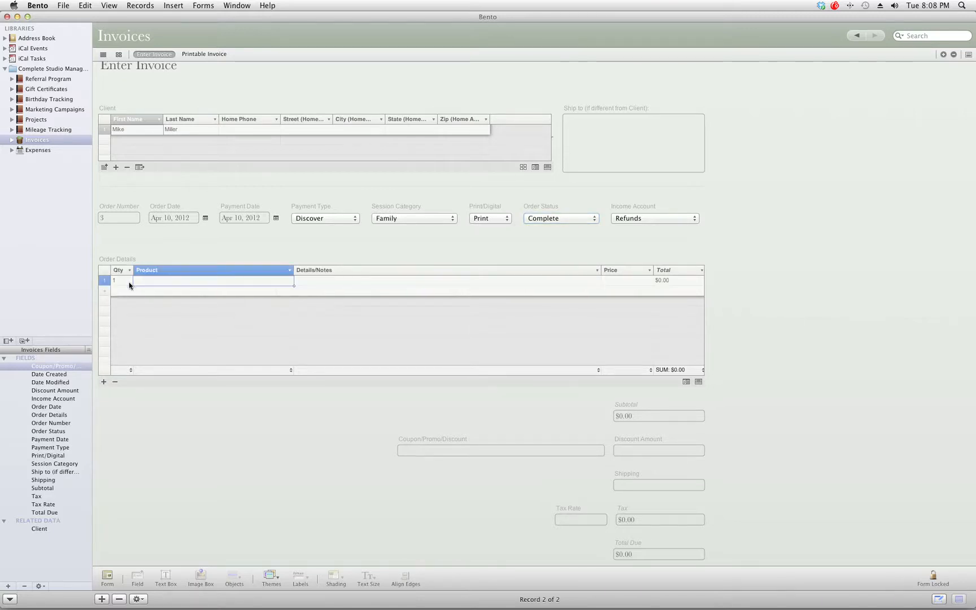
text(Refund for Overchar)
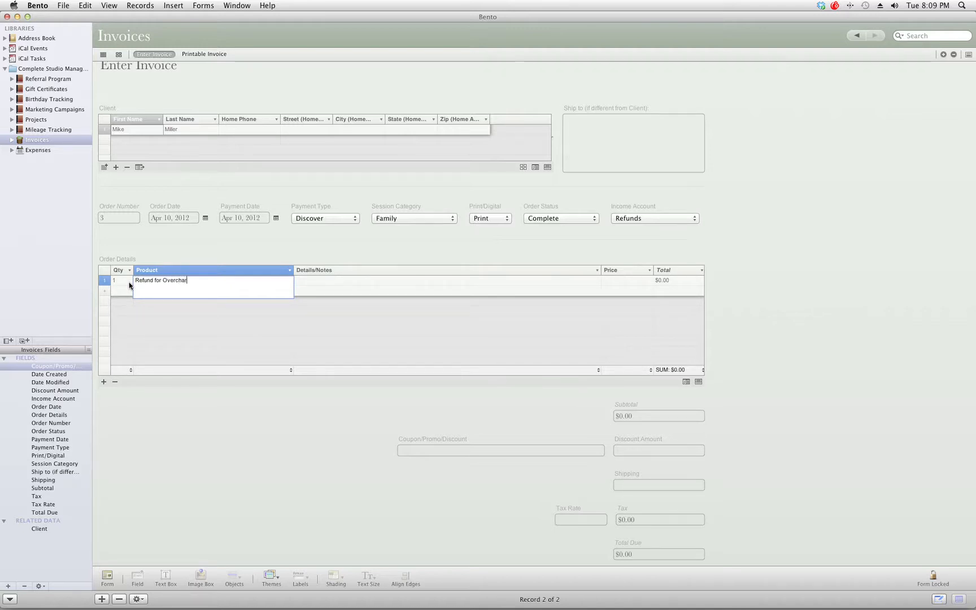
key(Tab)
key(Tab)
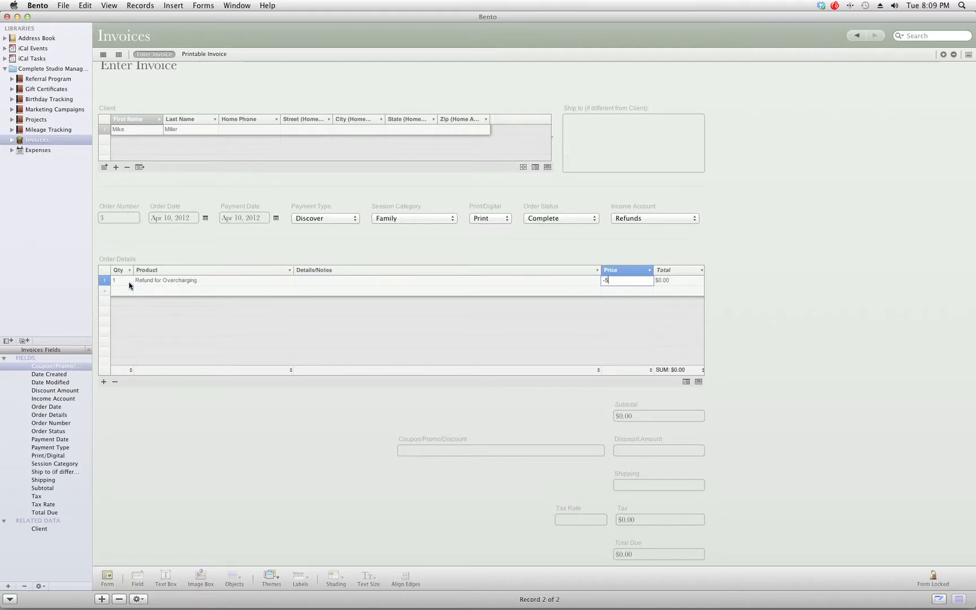
text(-$50.00)
key(Tab)
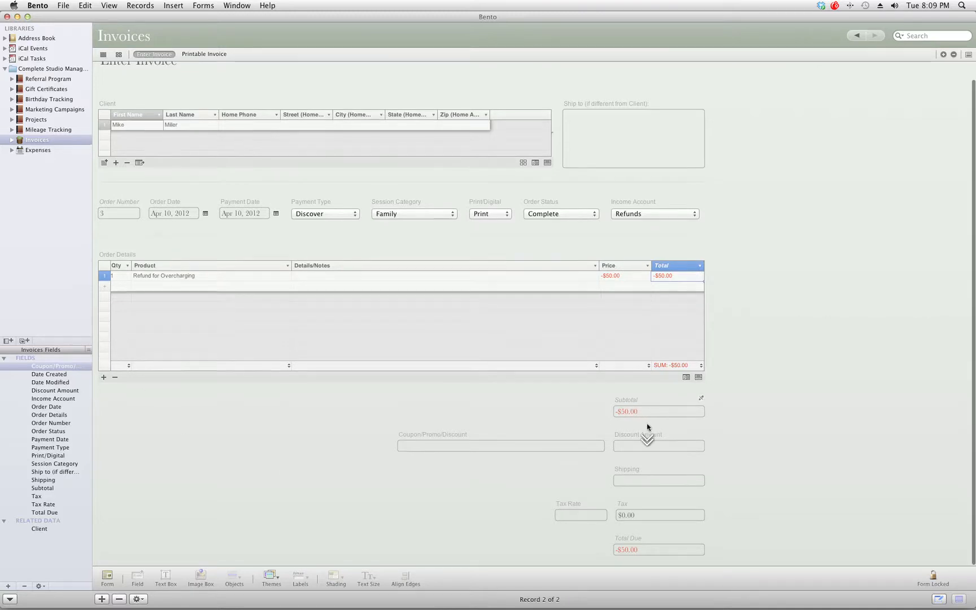
Set the refund invoice's tax rate to .0675 and reselect Refunds as the income account.
click(588, 523)
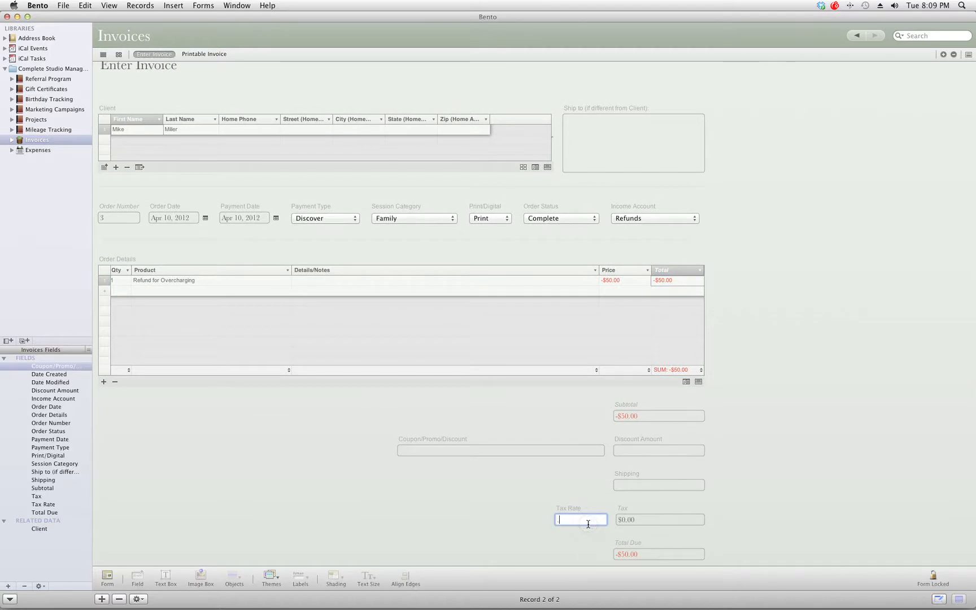
text(.0675)
key(Tab)
click(624, 219)
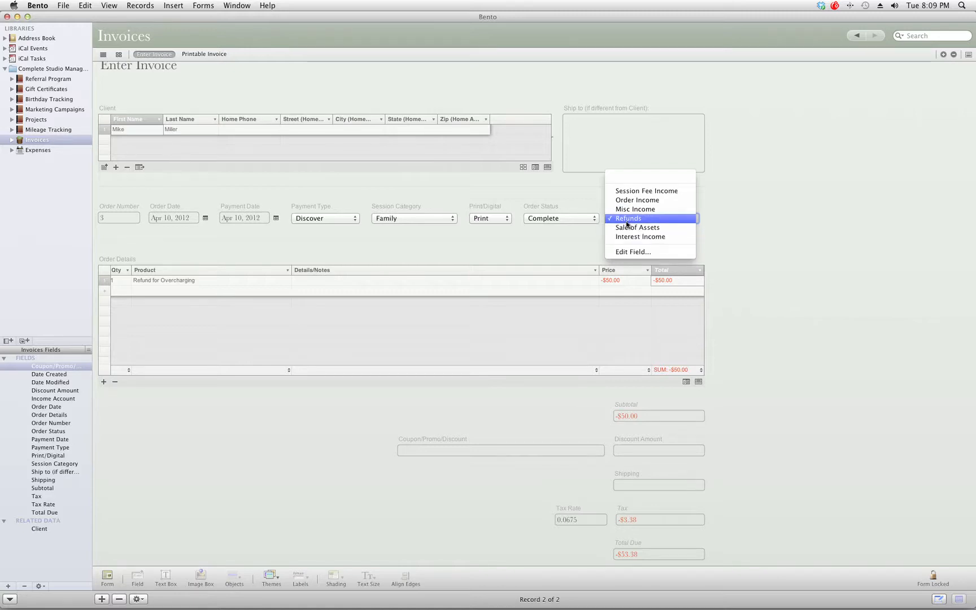
click(627, 218)
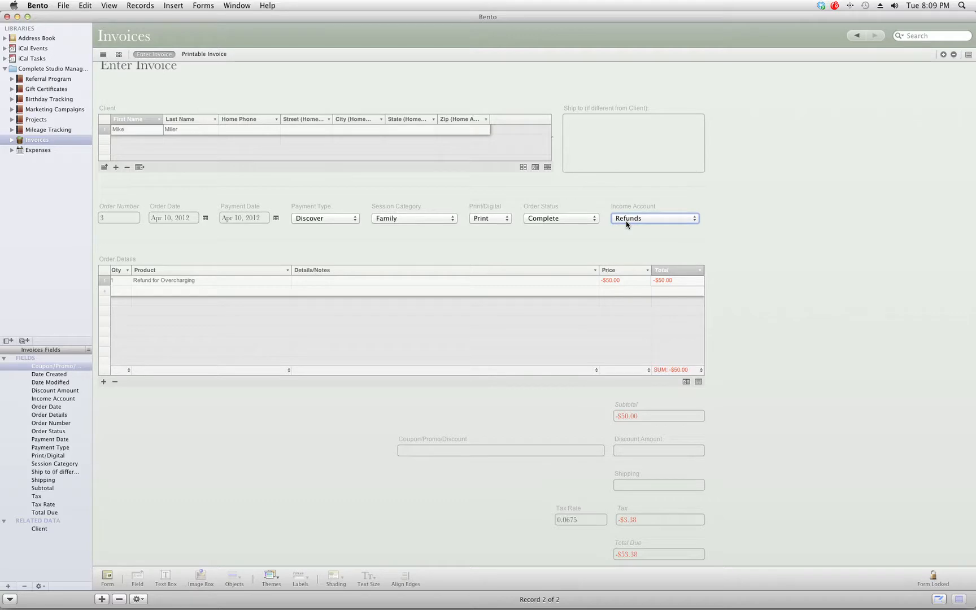
View the invoices in the Printable Invoice form, going back from the refund to the previous invoice record.
click(27, 150)
click(28, 139)
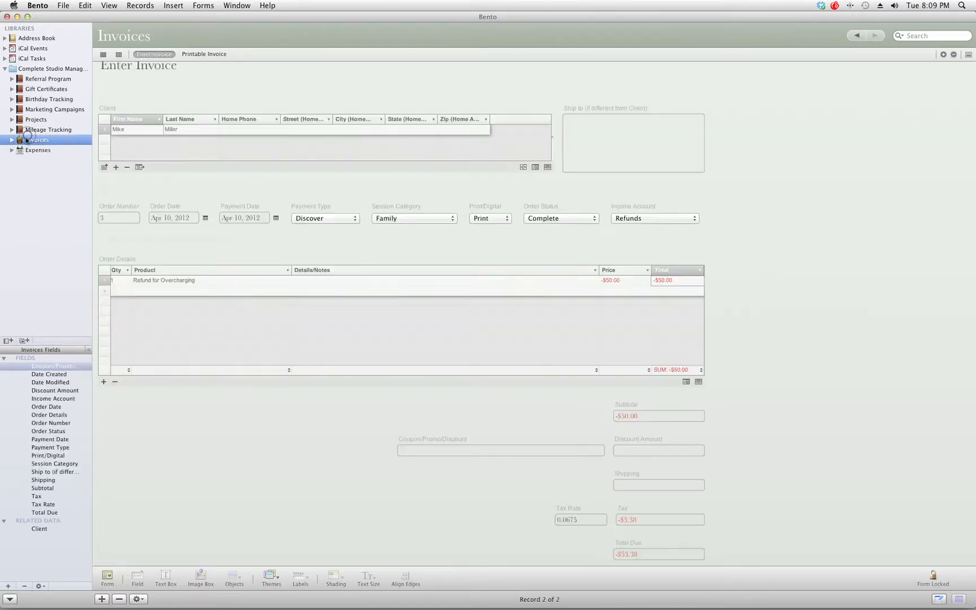
click(204, 54)
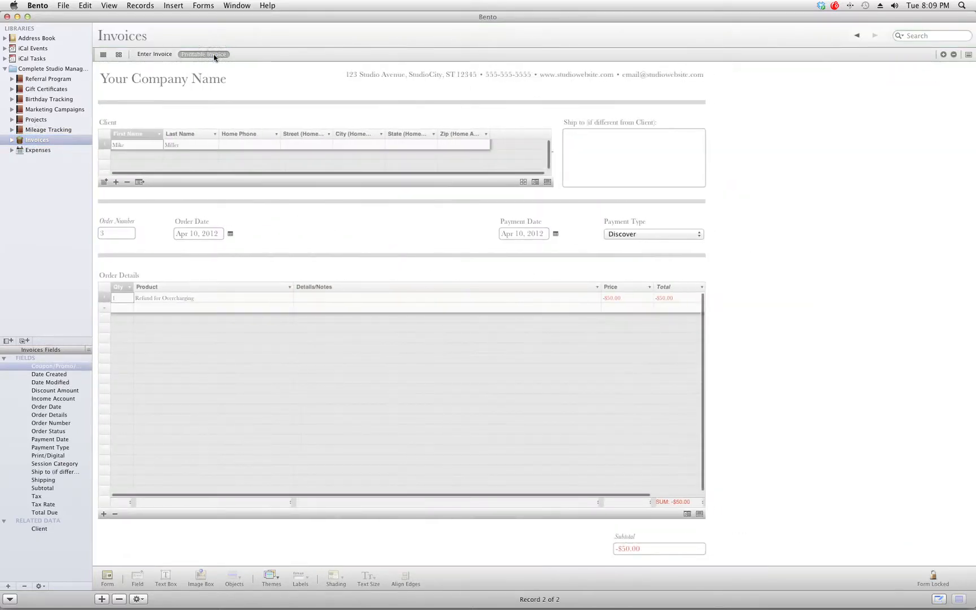
click(857, 36)
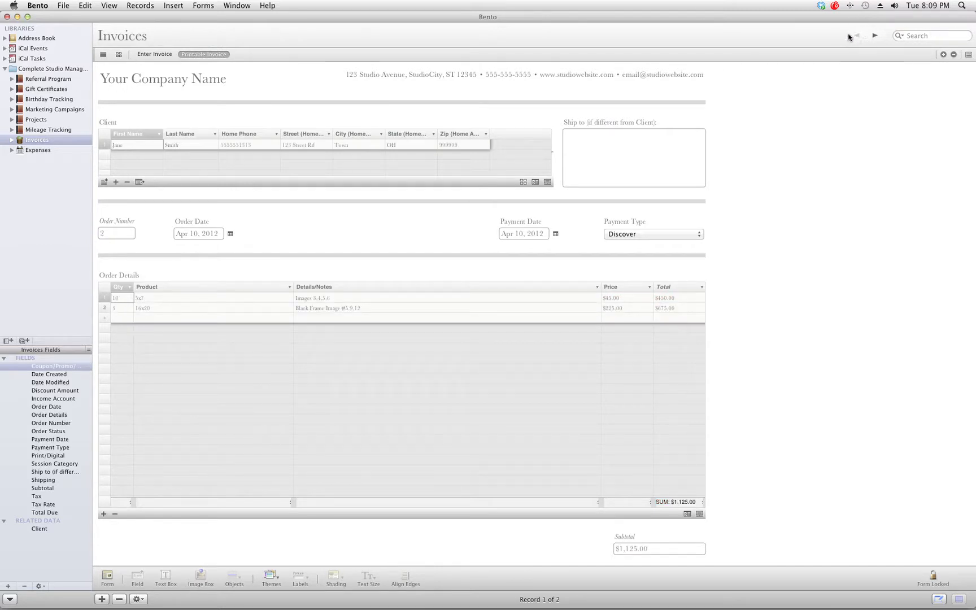
click(164, 56)
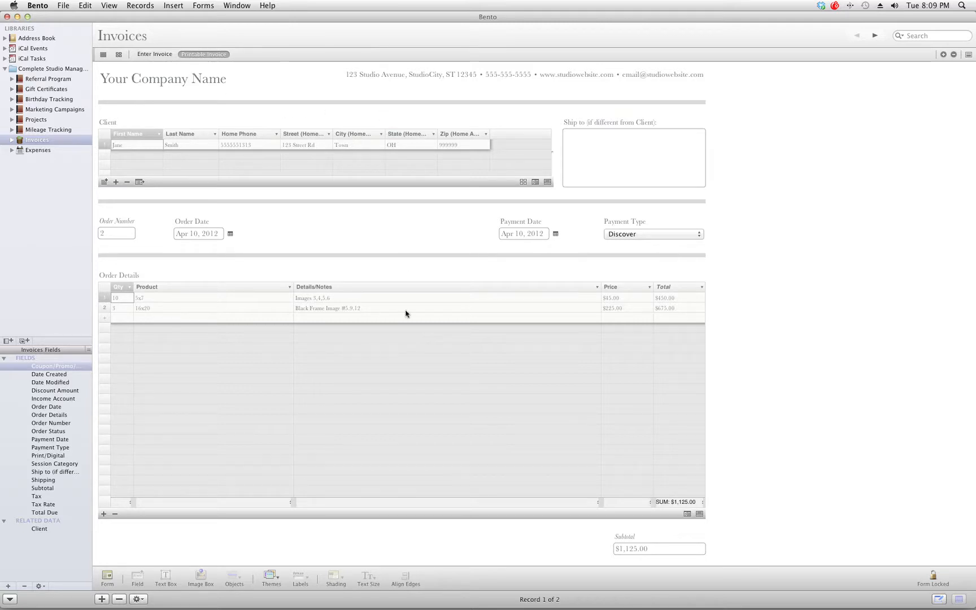
Unlock the Printable Invoice form, select the company name text box, and lock the form again.
click(933, 577)
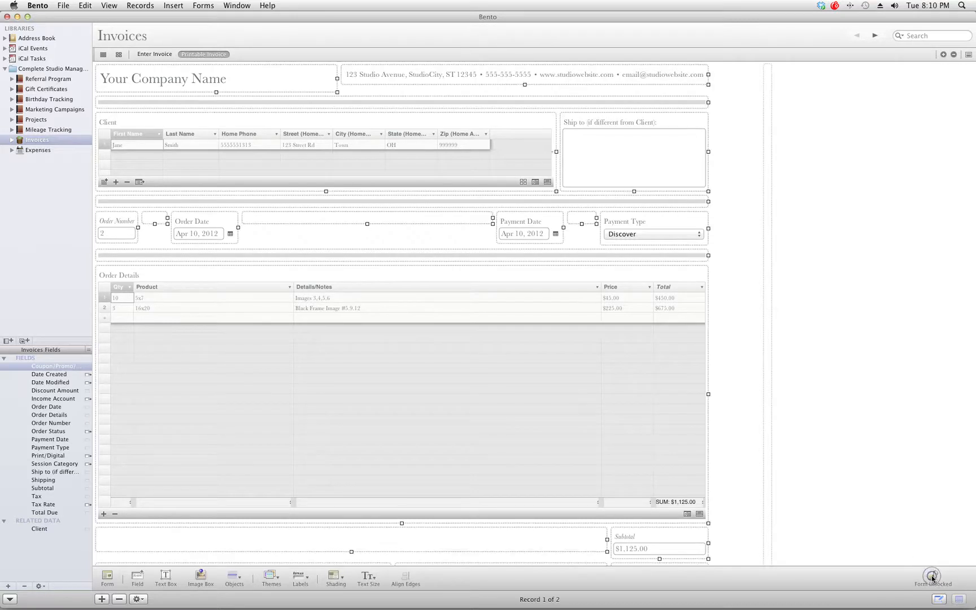
click(212, 79)
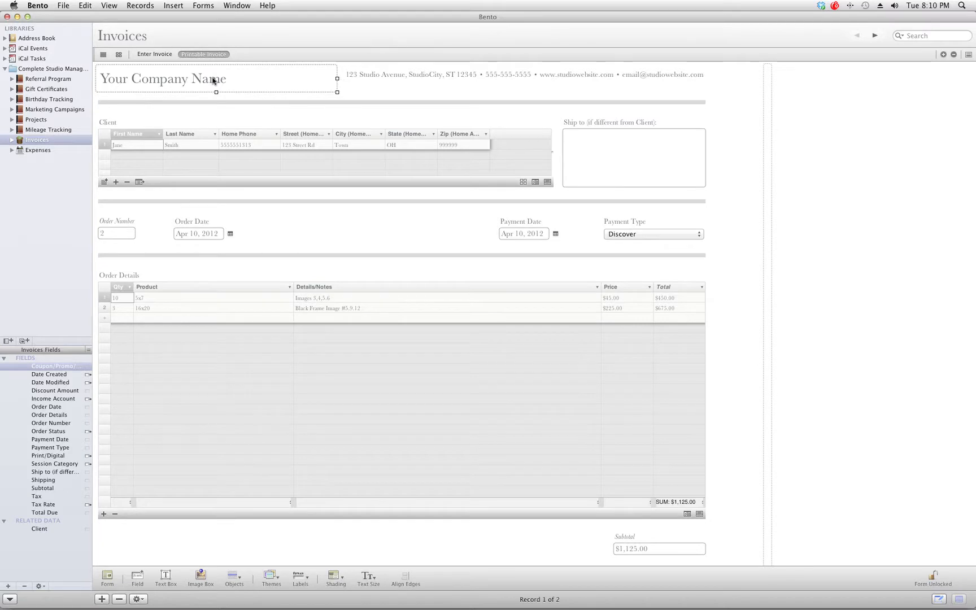
click(933, 579)
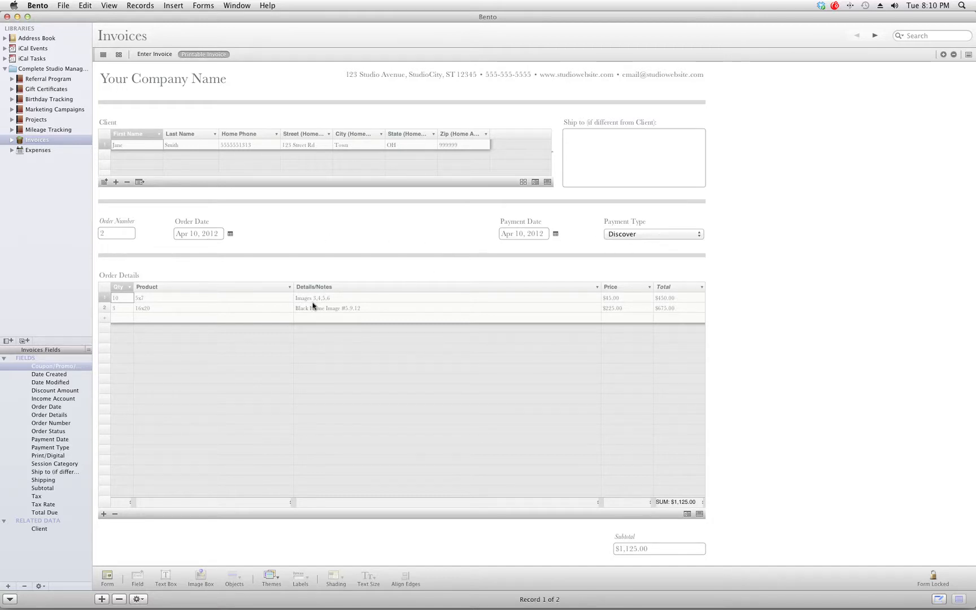
Check the Save as PDF option for printing the invoice form, cancel out of it, and return to the Enter Invoice form.
scroll(512, 307, right, 1)
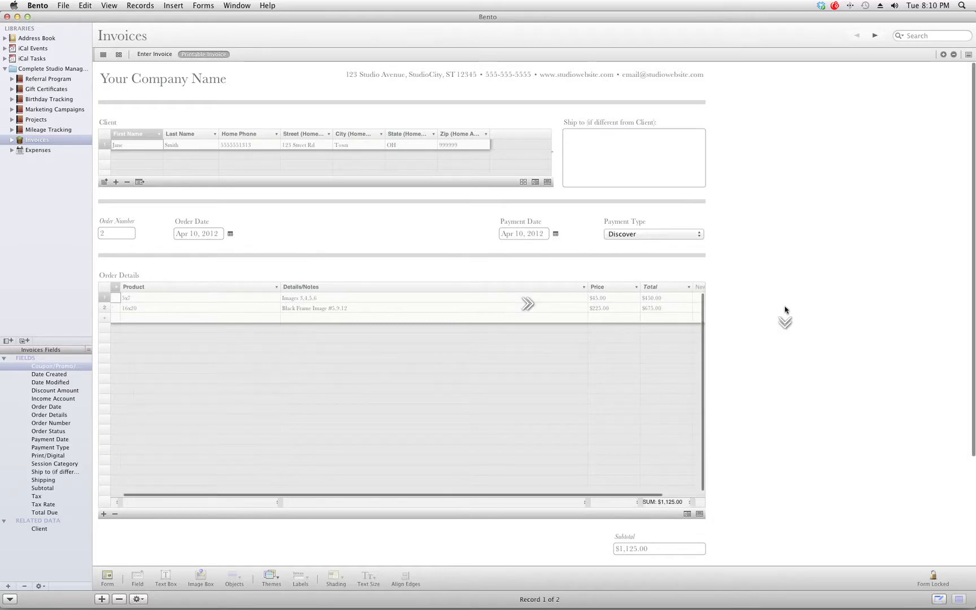
scroll(783, 313, down, 4)
scroll(784, 312, down, 2)
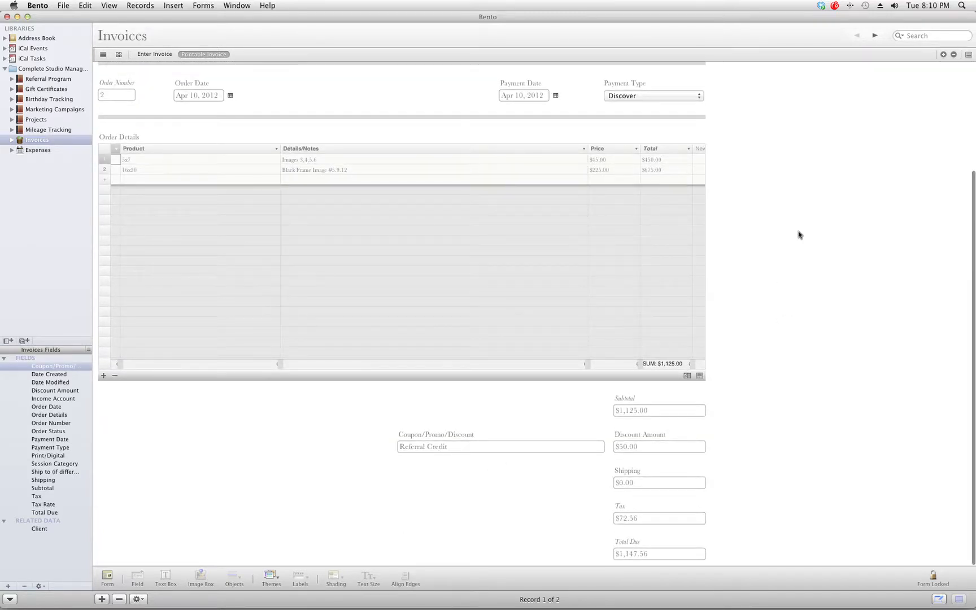
scroll(798, 229, up, 6)
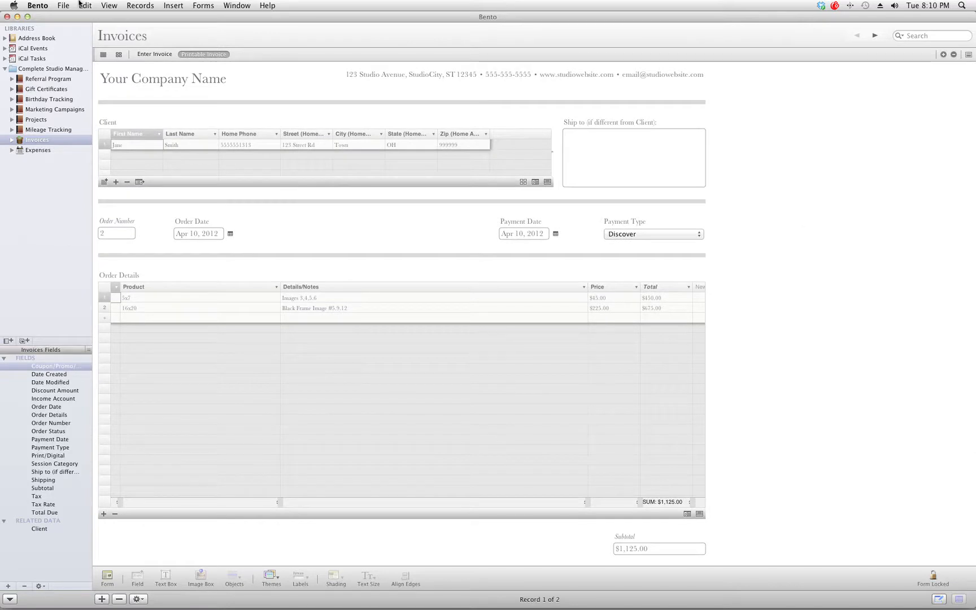
click(65, 5)
mouse_move(126, 212)
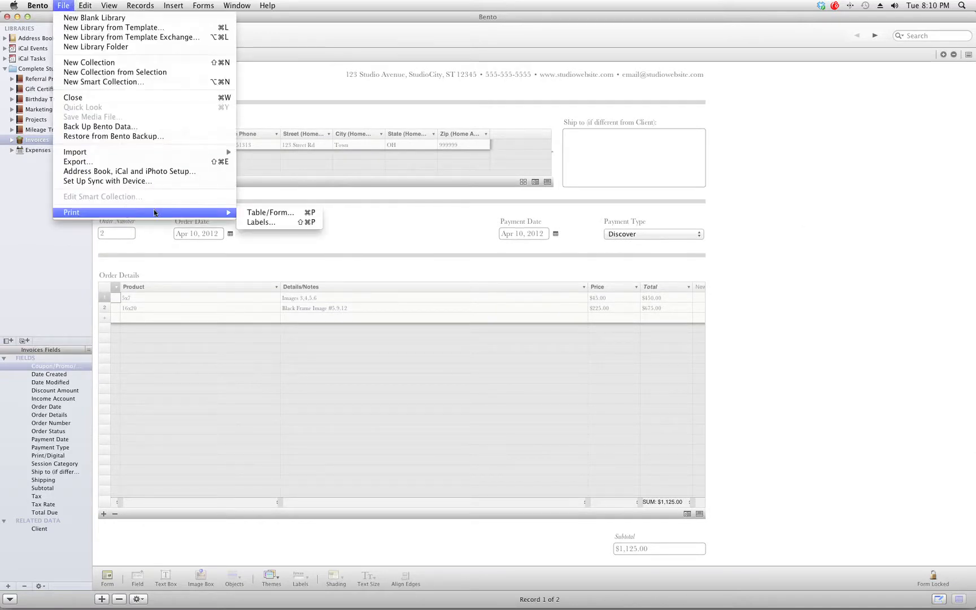
click(286, 213)
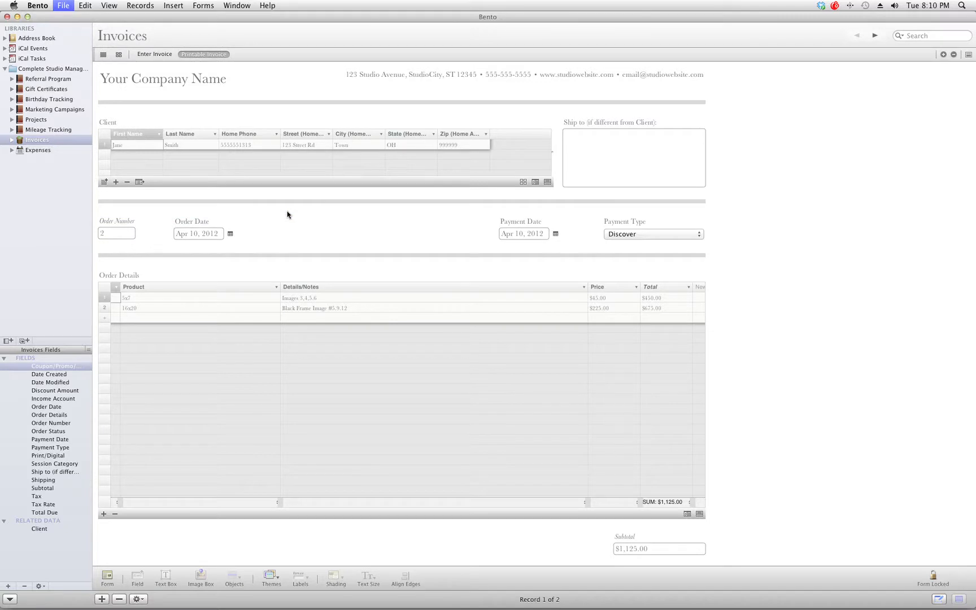
click(407, 287)
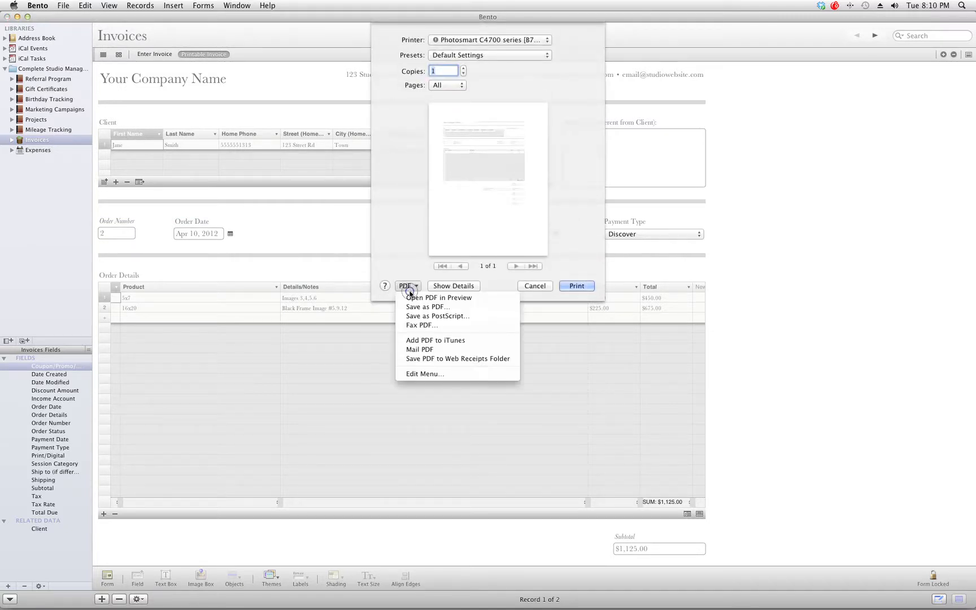
click(412, 308)
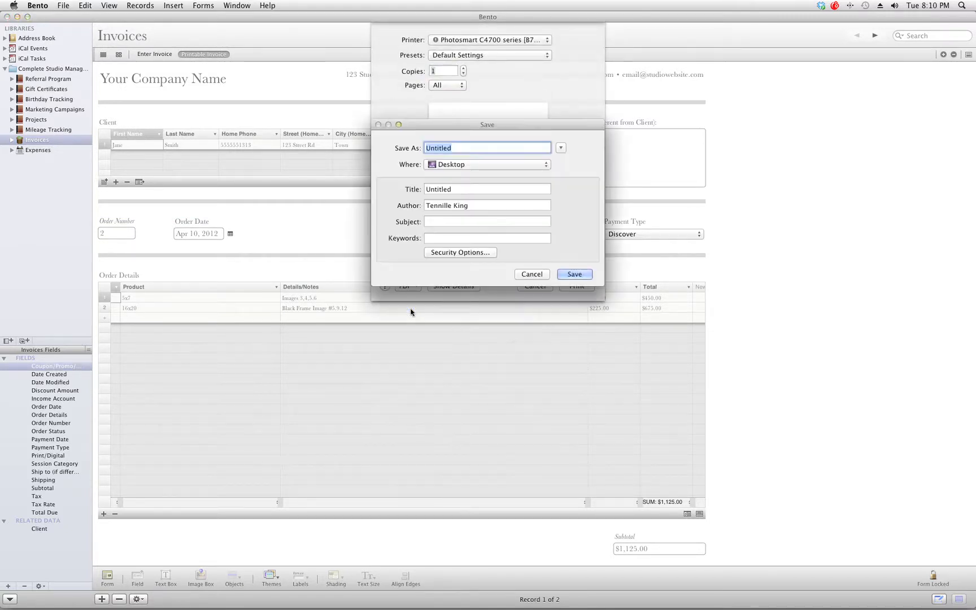
click(524, 273)
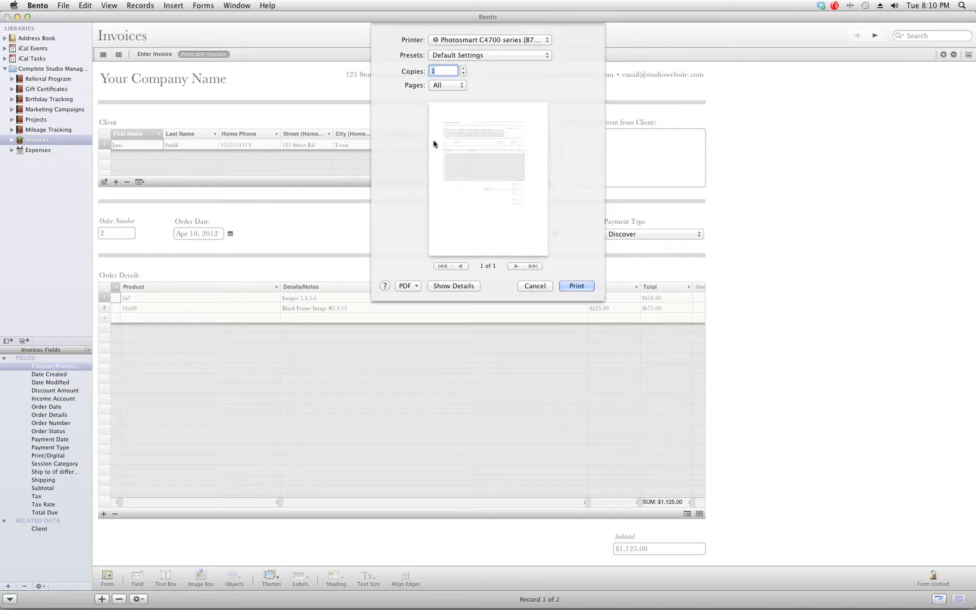
click(535, 285)
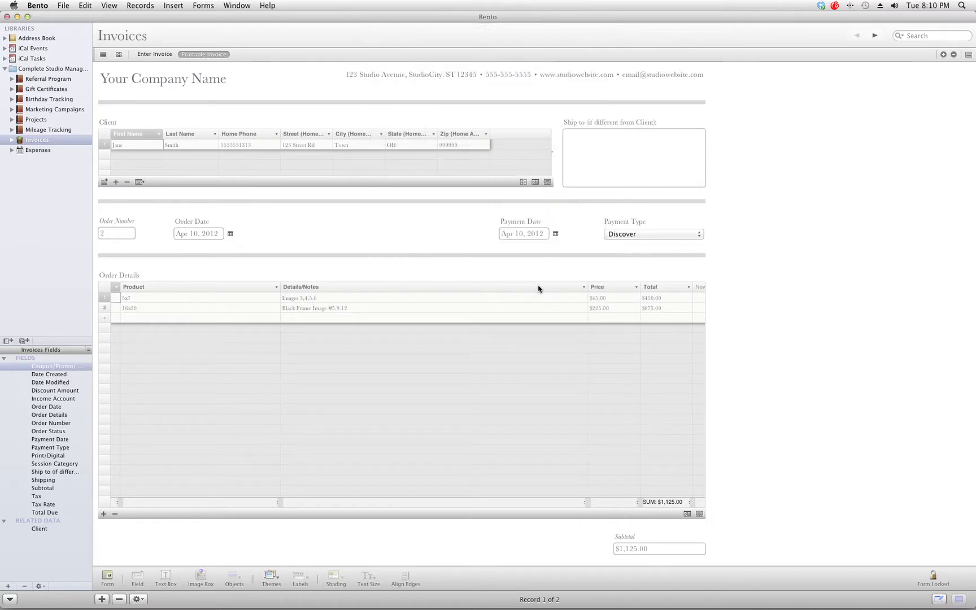
click(167, 54)
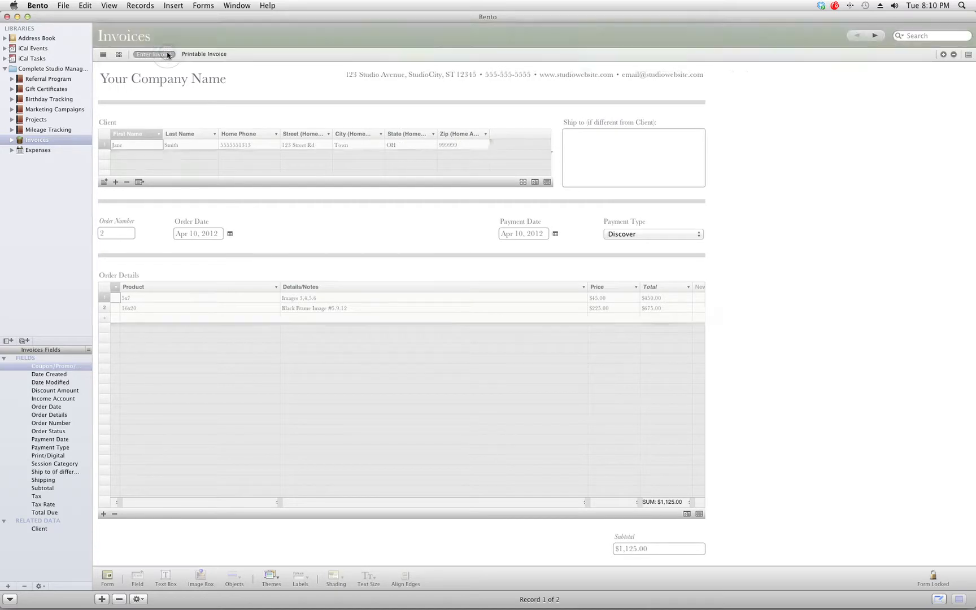
In the Expenses library, set the expense record's date to Apr 10, 2012 and its vendor to Target.
click(38, 150)
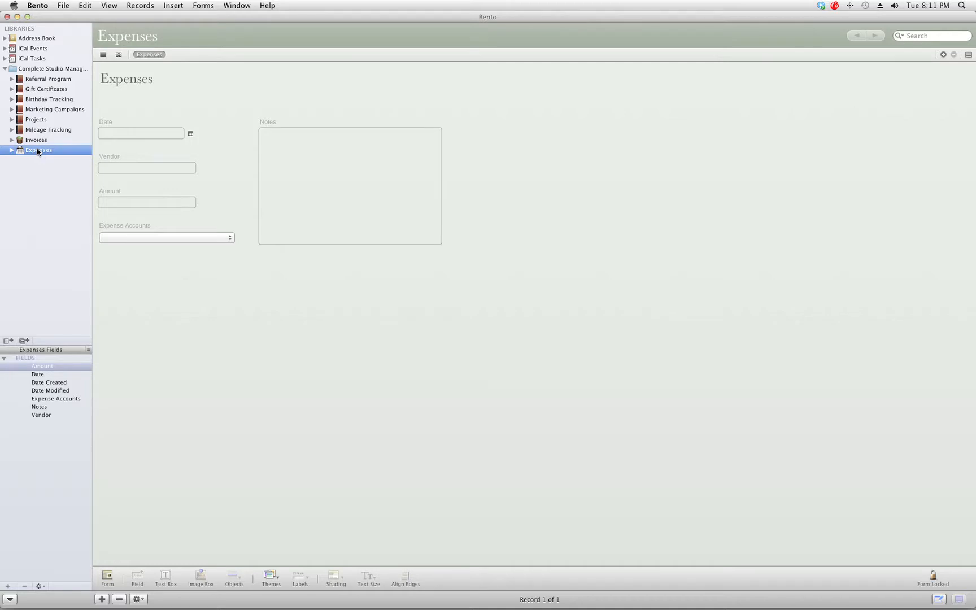
click(191, 135)
click(181, 204)
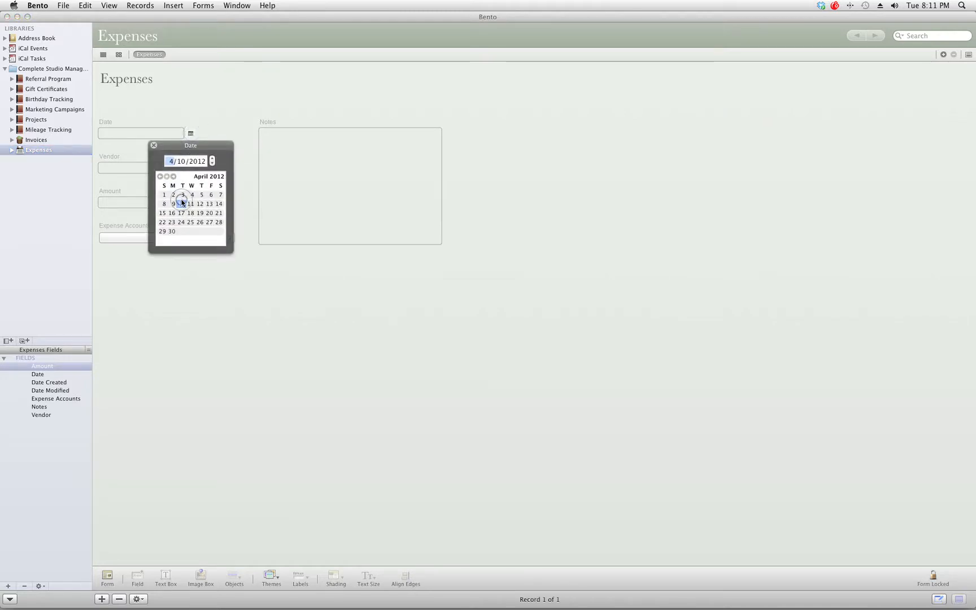
click(181, 204)
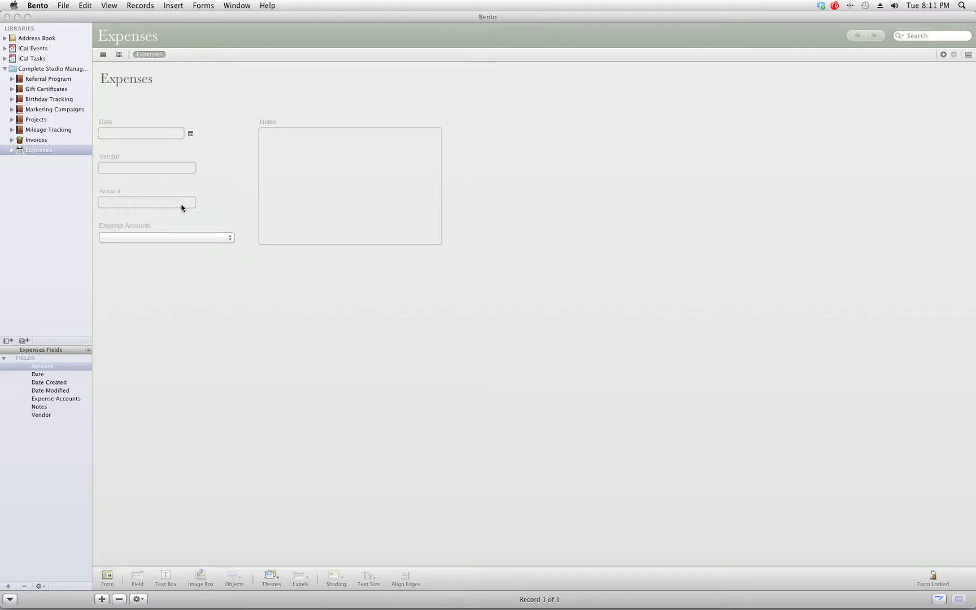
click(136, 170)
text(Tra)
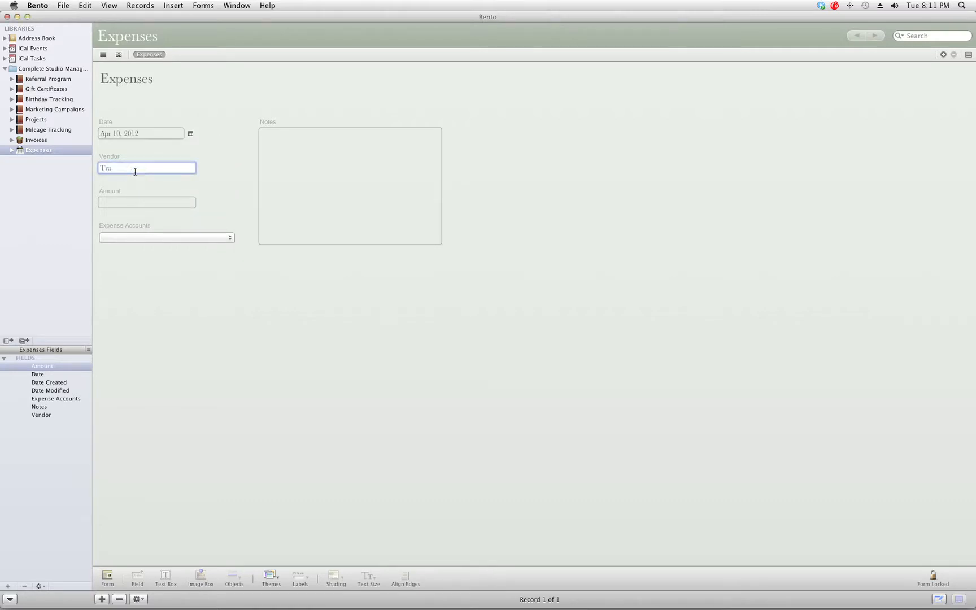
text(get)
key(Tab)
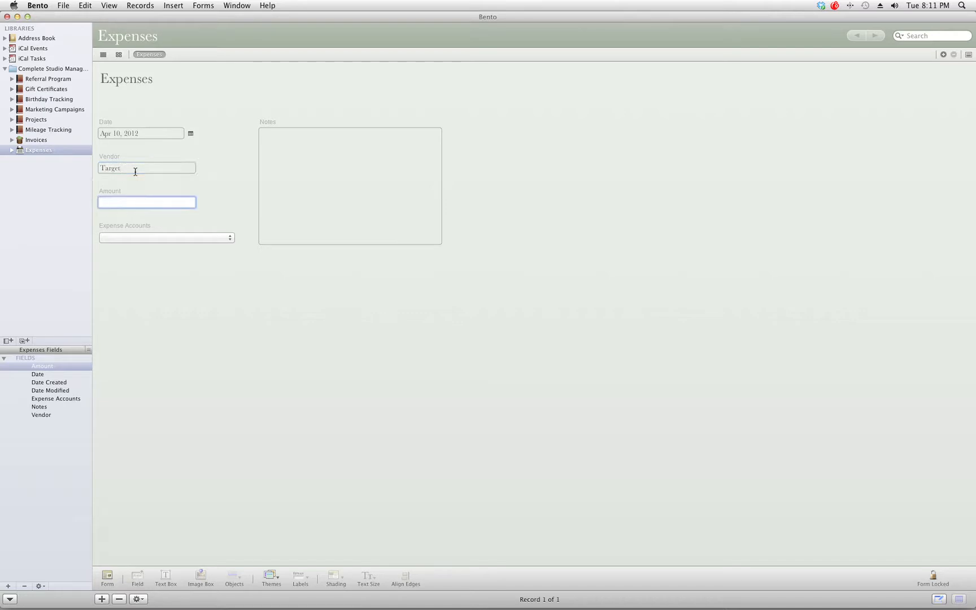
Set the expense amount to $252.49 and assign it to the Props & Backdrops expense account.
text($)
text(250.00)
key(BackSpace)
key(BackSpace)
key(BackSpace)
key(BackSpace)
text(2.49)
key(Tab)
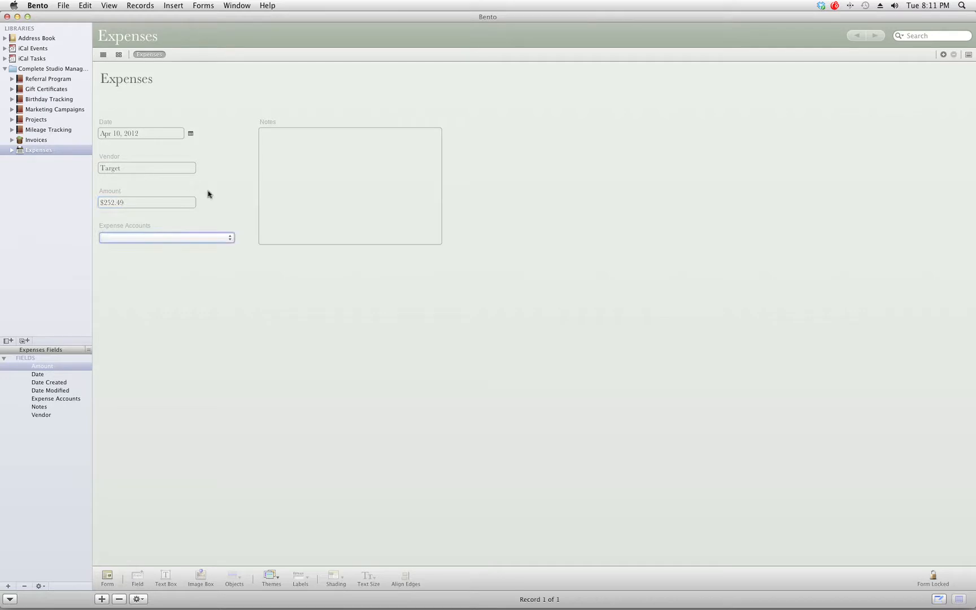
click(168, 240)
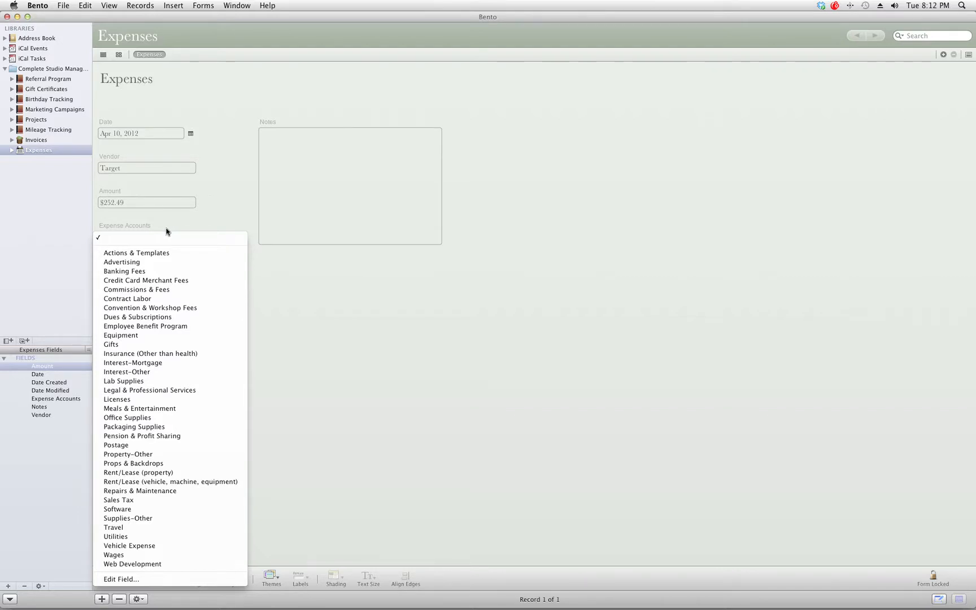
click(144, 466)
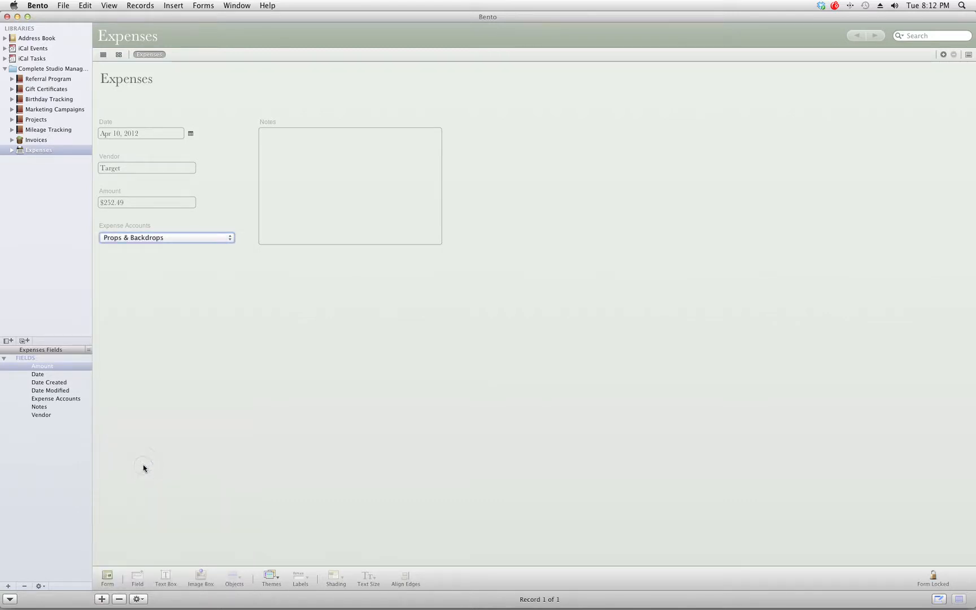
Enter "Green blanket", "Bucket" and "Space Heater" on separate lines in the expense's Notes.
click(326, 169)
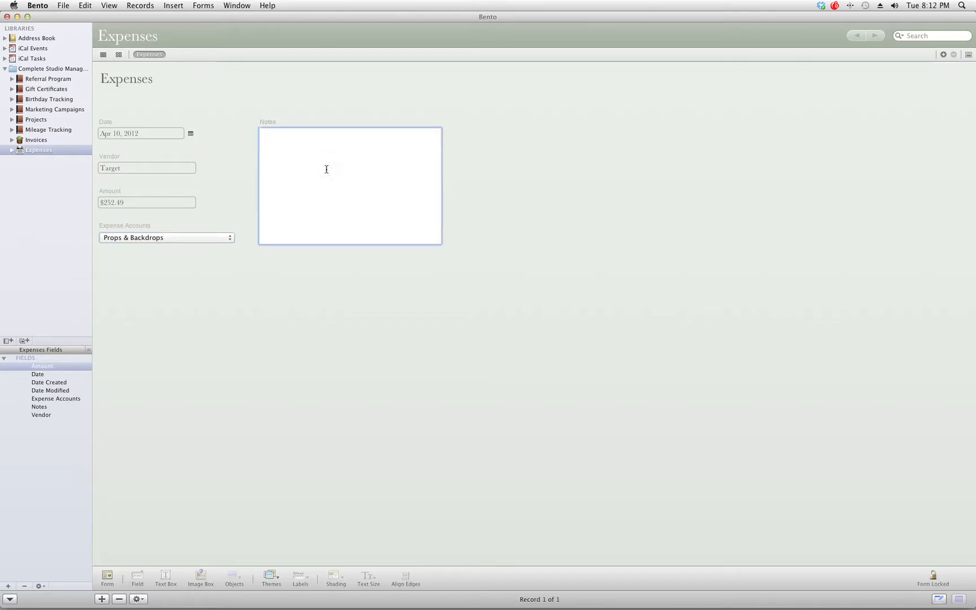
text(Green blank)
text(et )
text(Bucket)
key(Return)
text(Space Heater)
Show the Props & Backdrops collection of Expenses as a table and set the Amount column's summary to Sum.
click(12, 150)
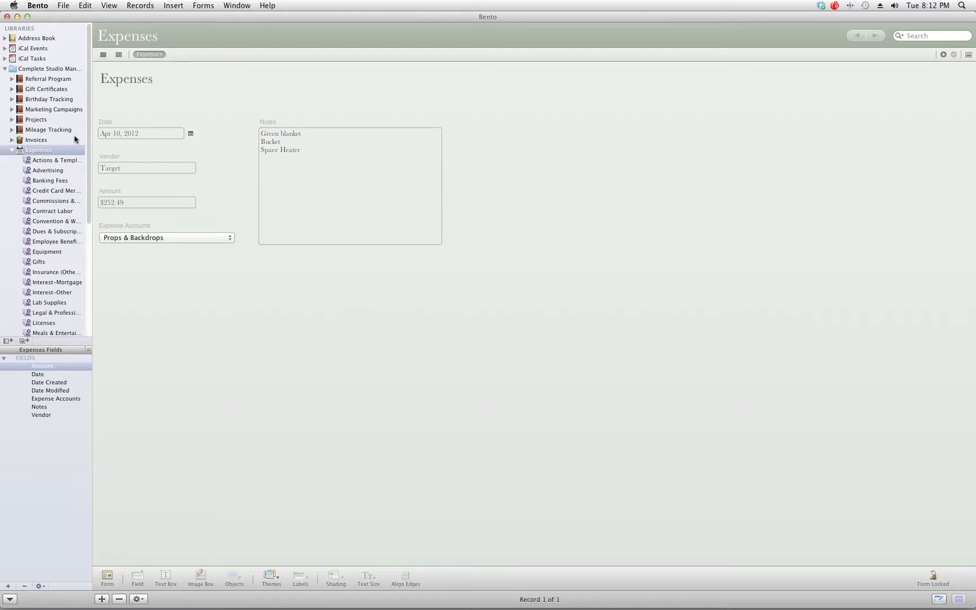
drag(89, 135, 83, 203)
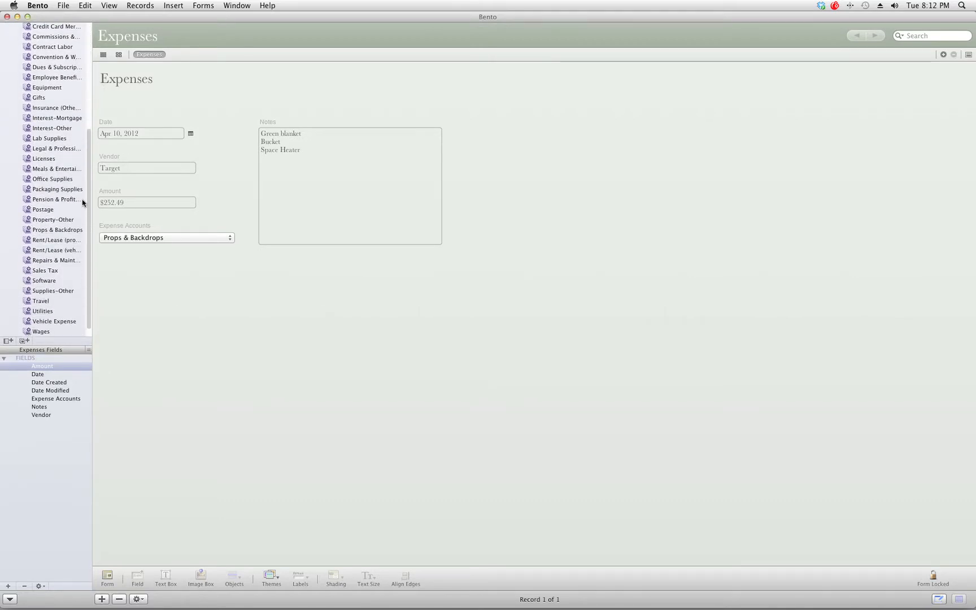
click(55, 231)
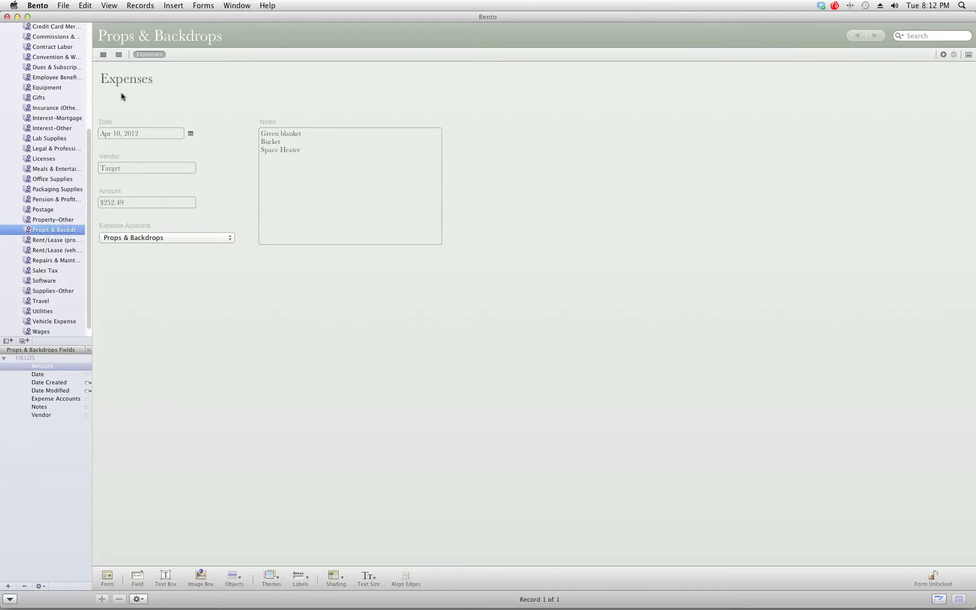
click(104, 55)
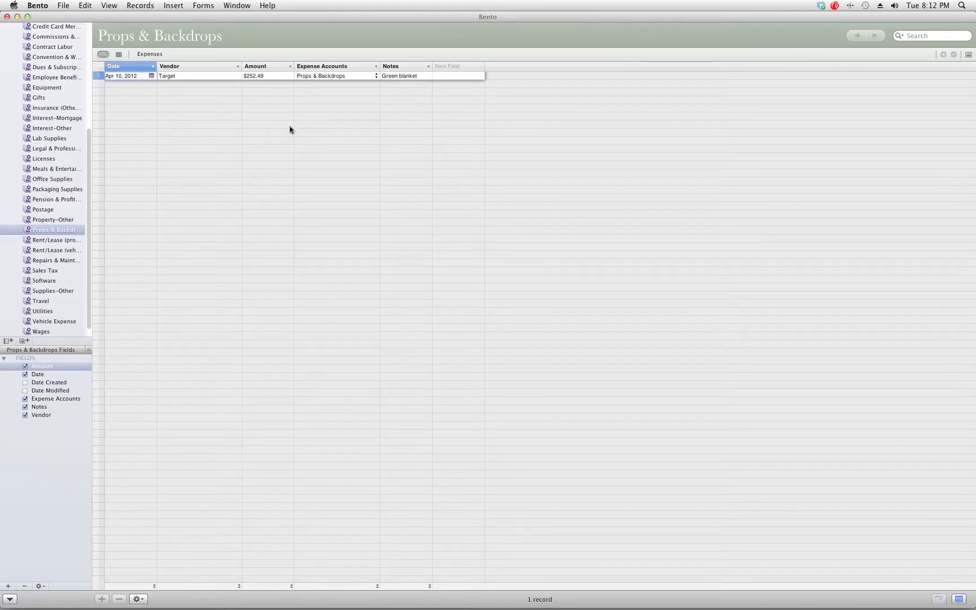
click(291, 584)
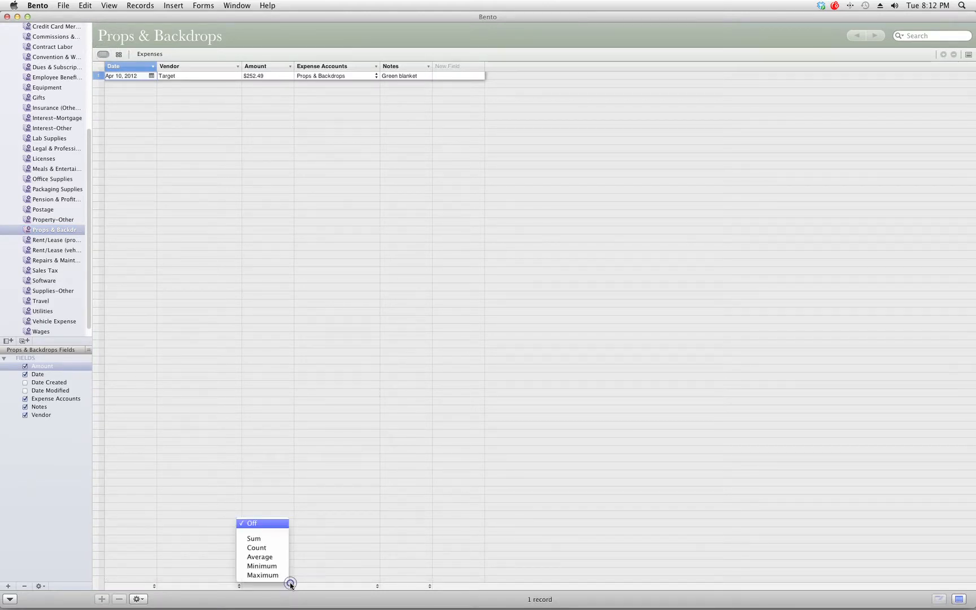
click(273, 541)
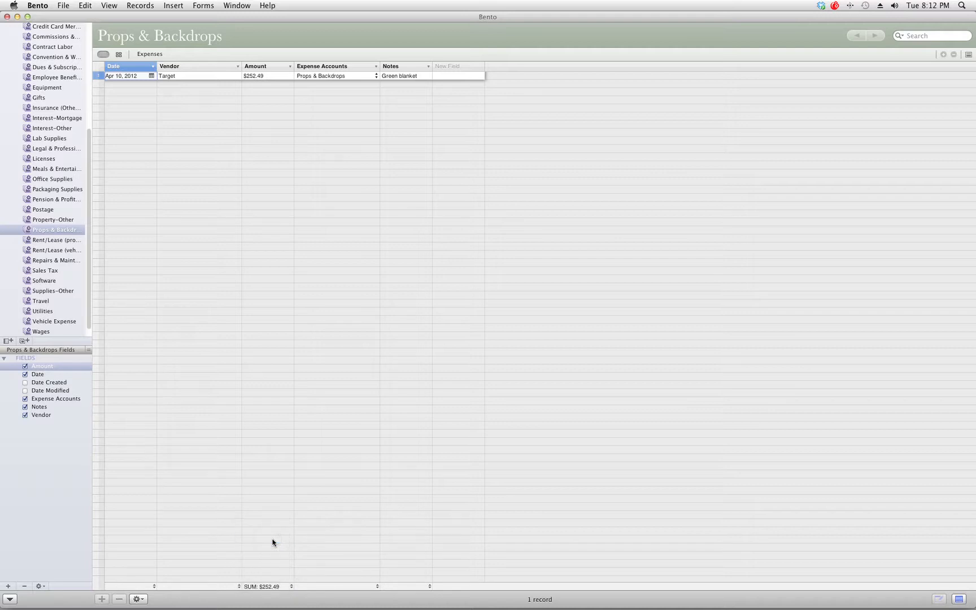
mouse_move(271, 608)
Collapse the Expenses collections, return to the Expenses form, and add a new expense record.
drag(88, 153, 95, 31)
click(11, 150)
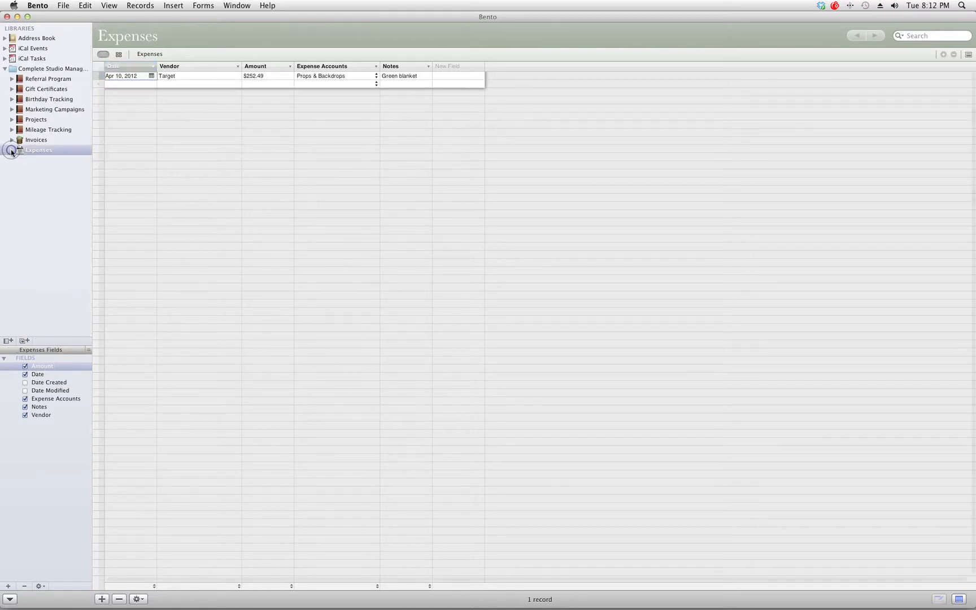
click(148, 54)
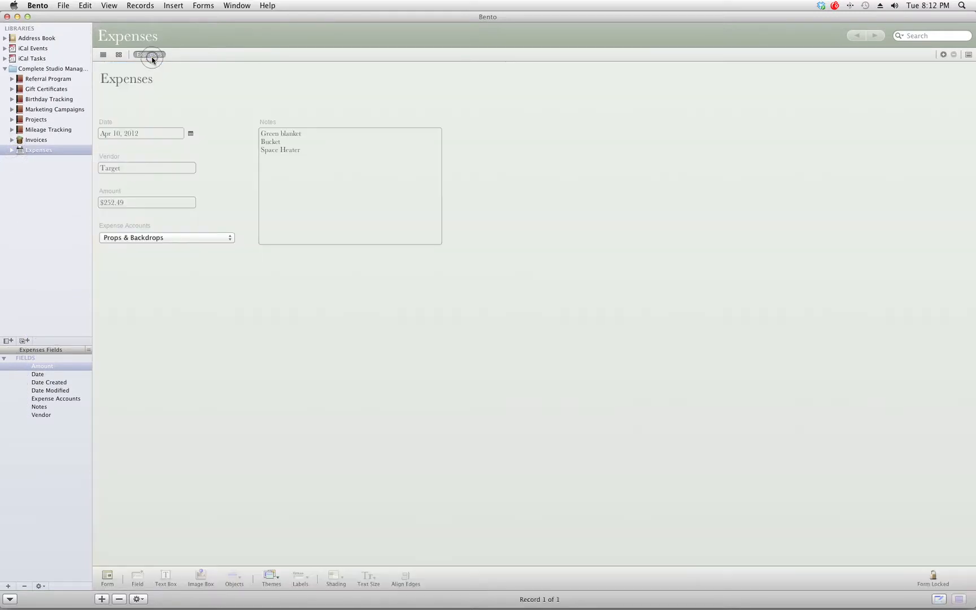
click(102, 598)
Go through the blank record's Date, Vendor and Amount fields and examine the Expense Accounts options without choosing one.
click(166, 134)
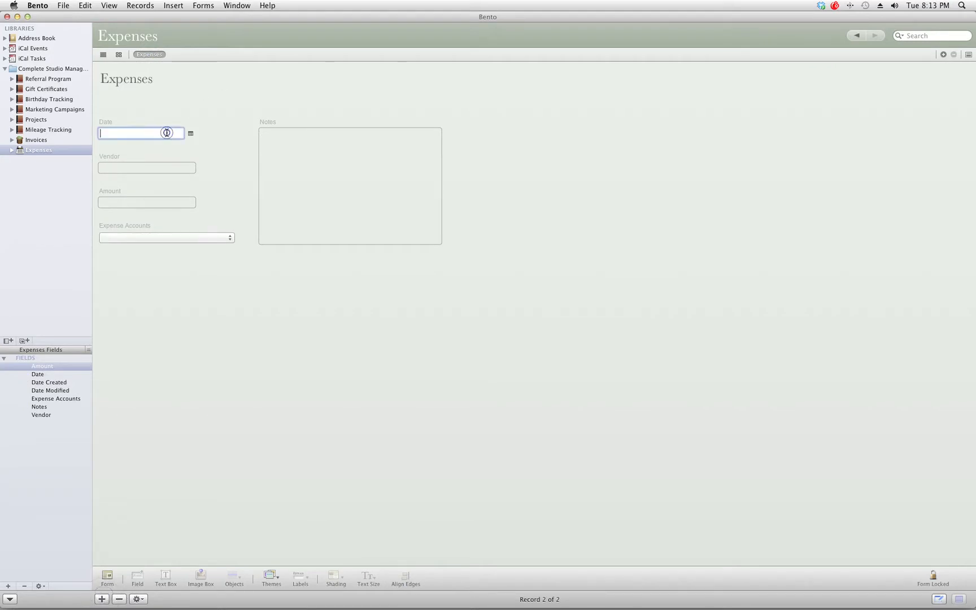
click(166, 168)
click(145, 203)
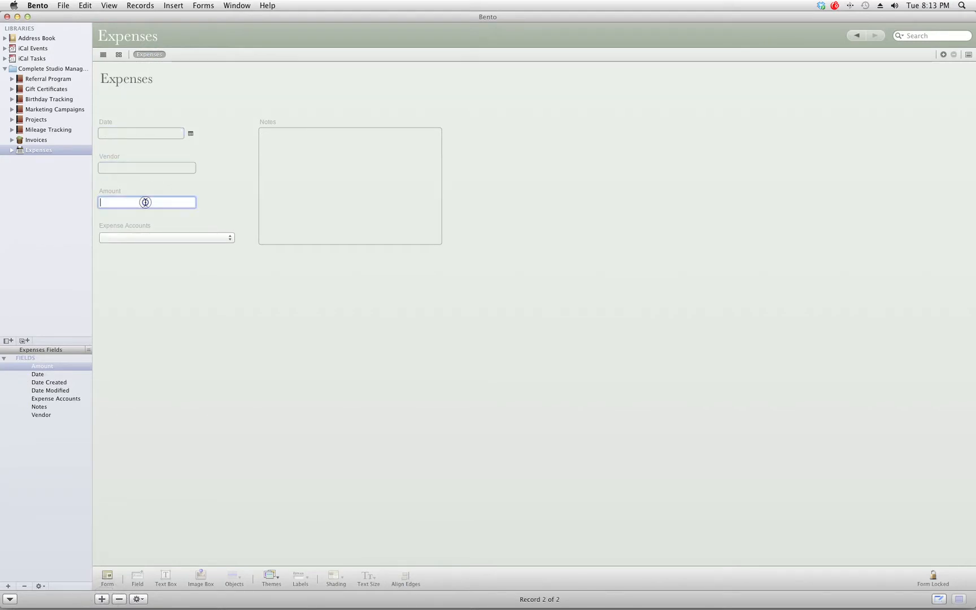
click(140, 239)
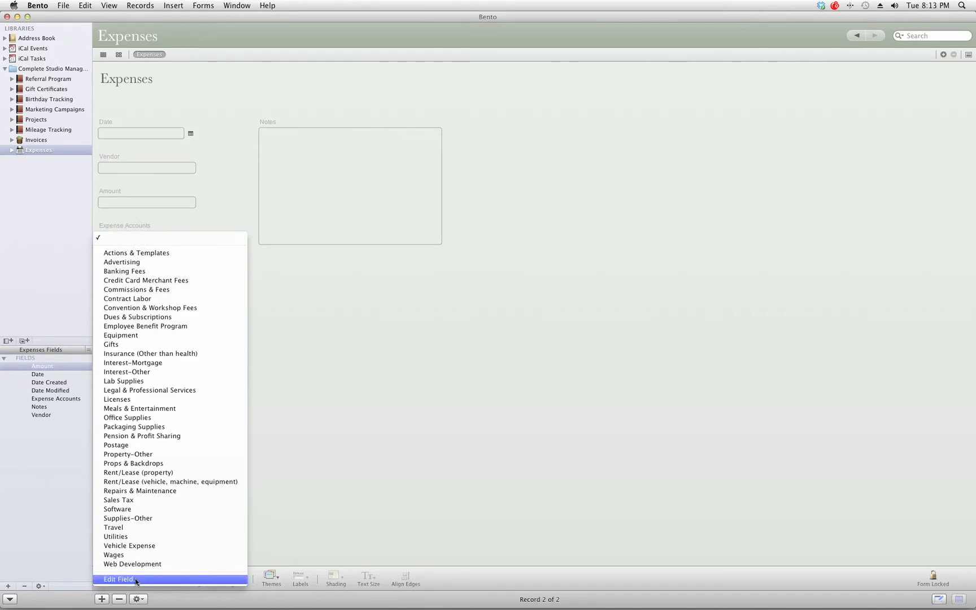
click(403, 418)
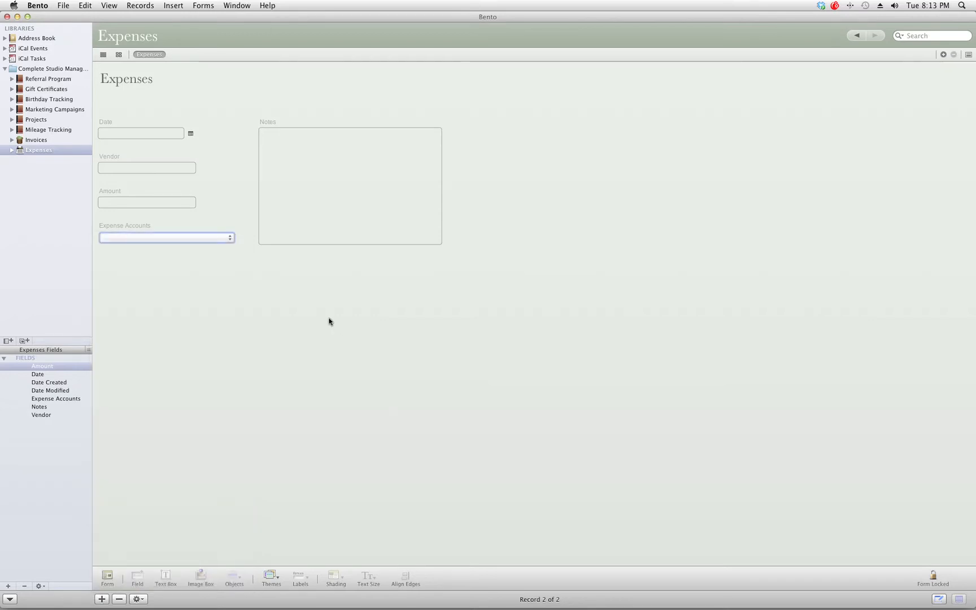